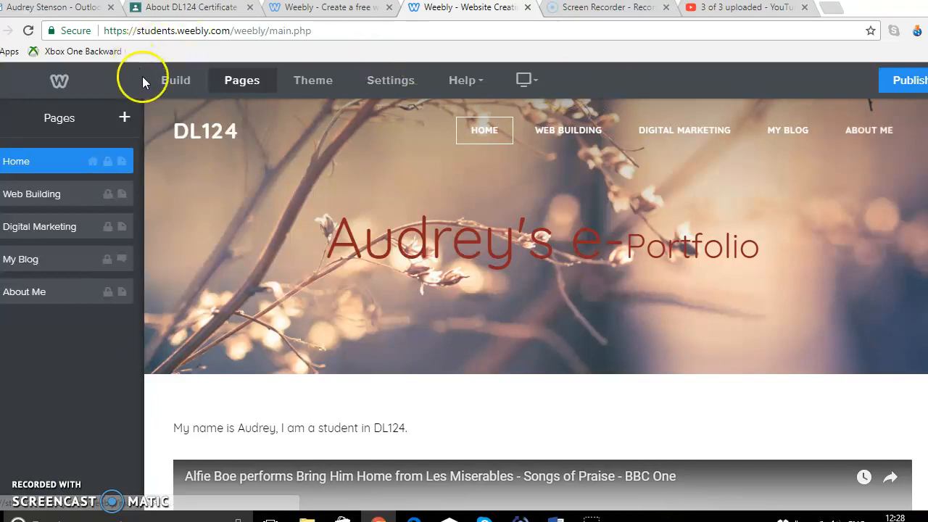
click(175, 79)
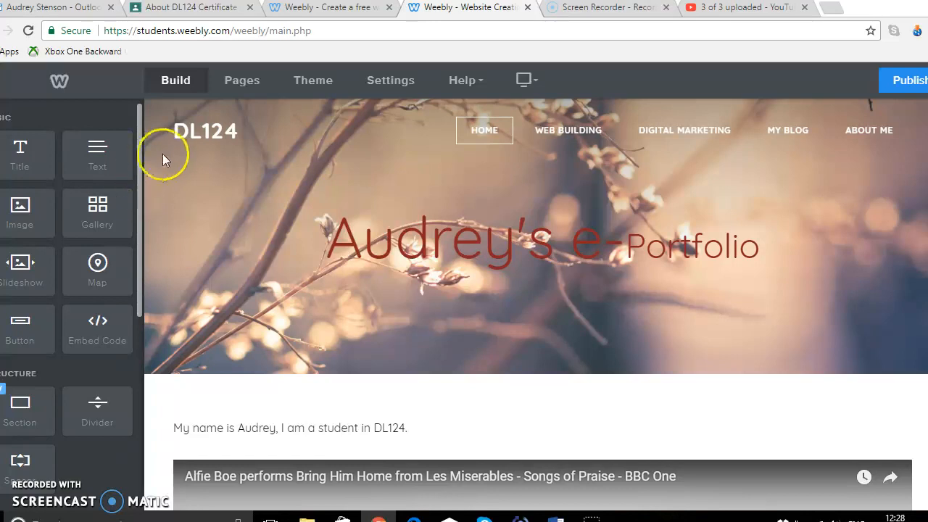
click(252, 88)
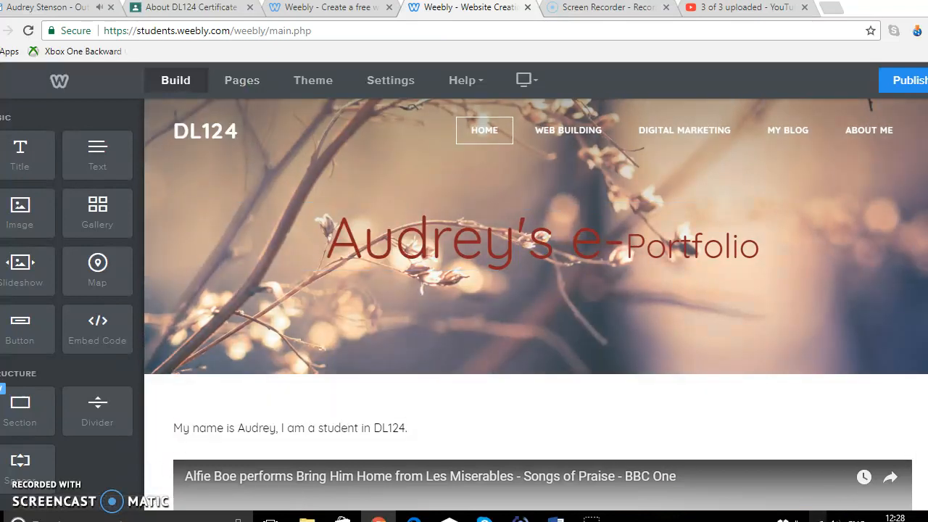
click(811, 519)
click(723, 492)
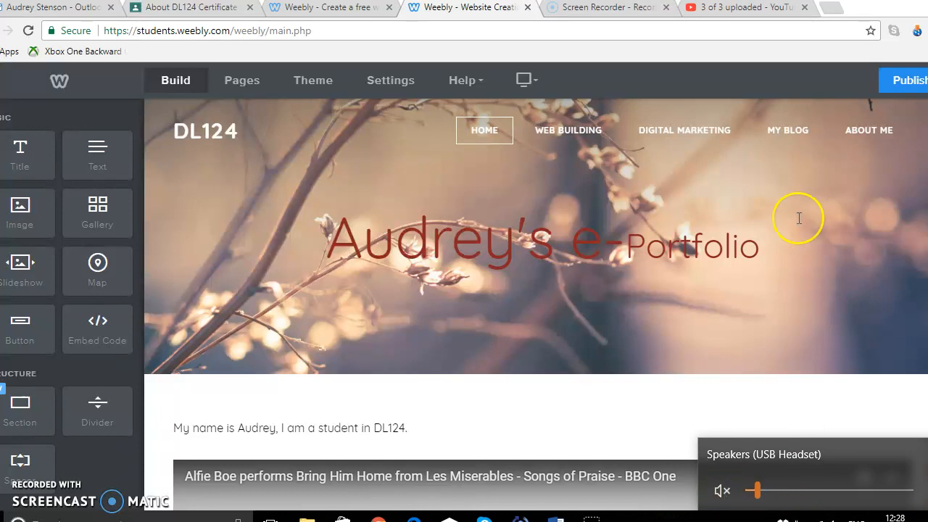
Add a new standard page to the site named "test Page"
click(252, 90)
click(125, 119)
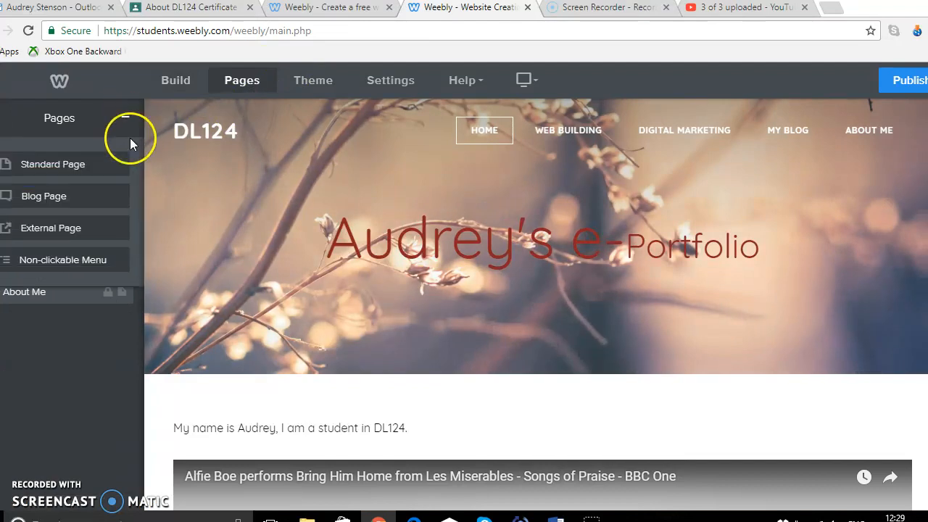
click(114, 166)
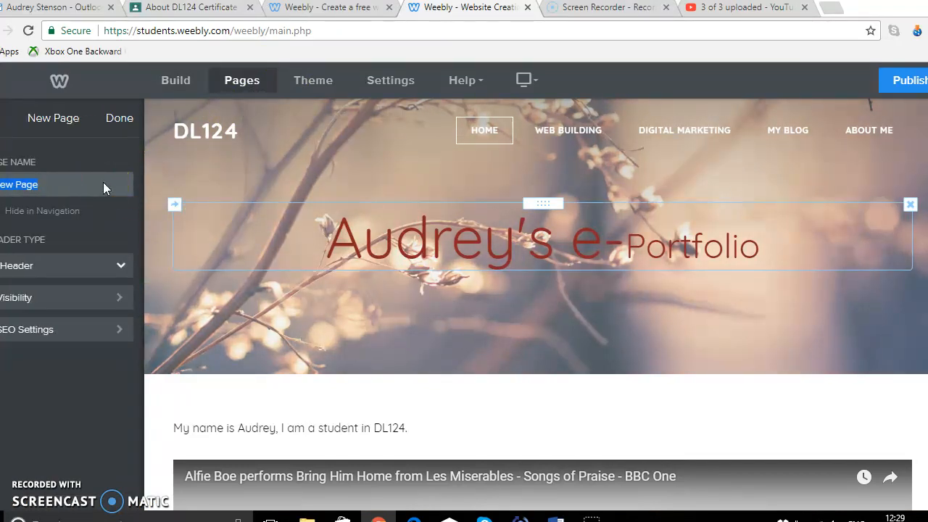
text(Test)
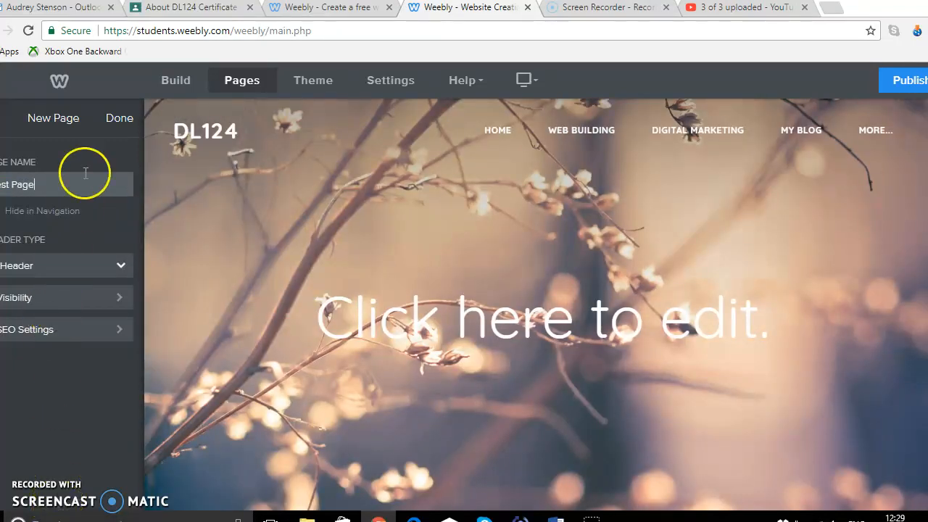
click(125, 118)
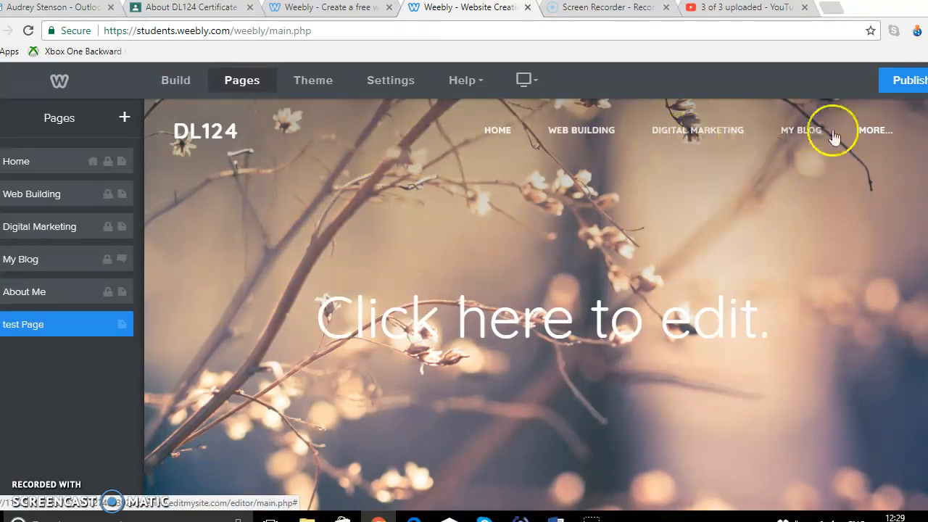
Open the new test page from the navigation's More menu and replace its header text with "Test Page"
mouse_move(863, 128)
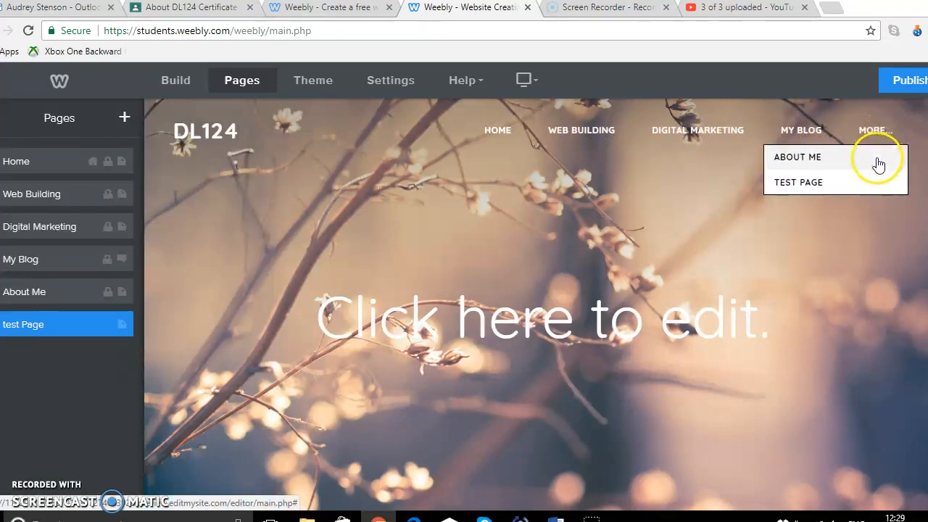
click(850, 185)
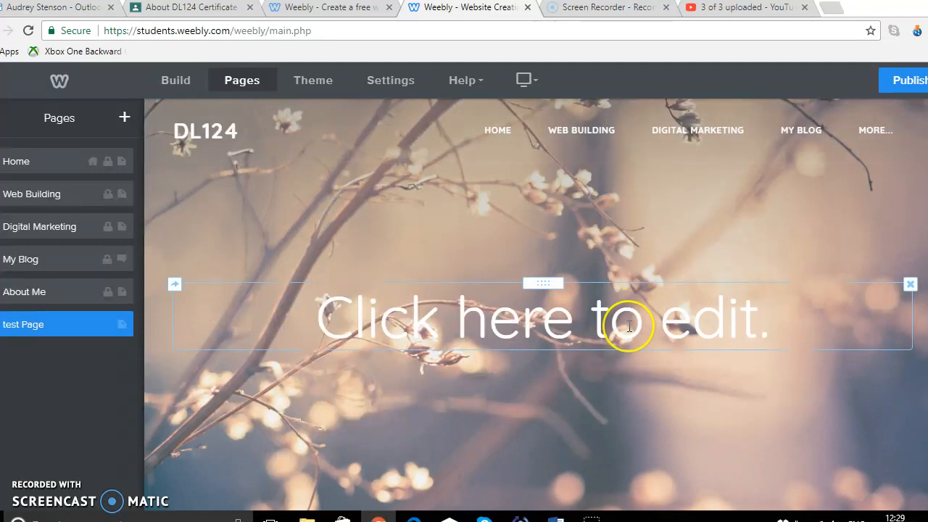
click(630, 326)
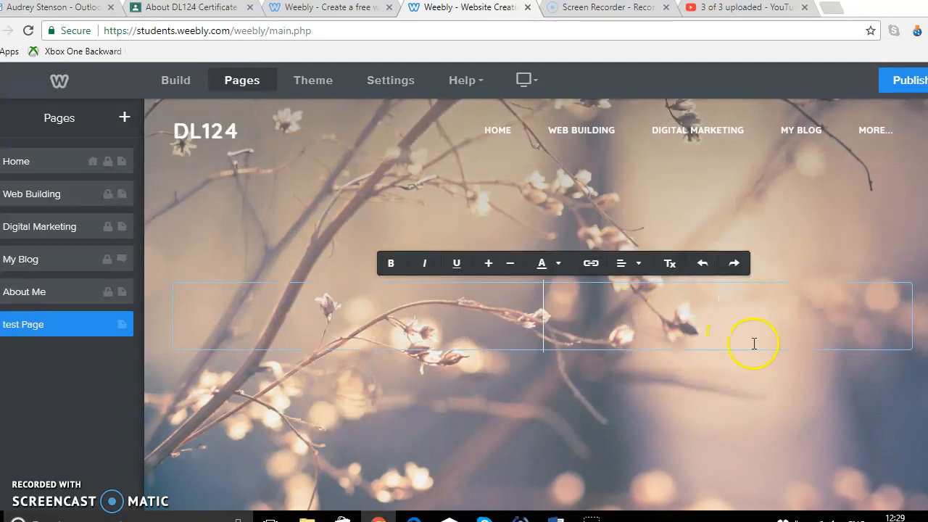
text(Test Page)
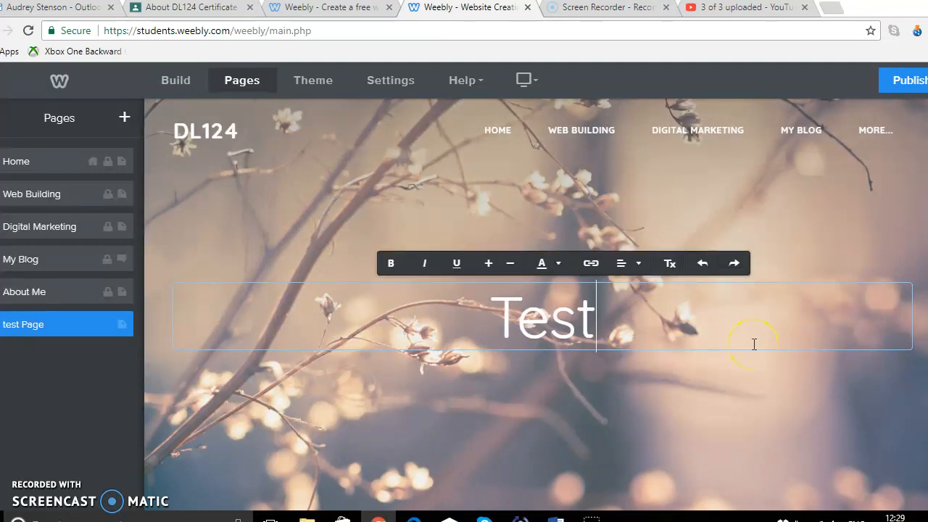
Select the "Test Page" header text and make it bold
drag(755, 344, 408, 331)
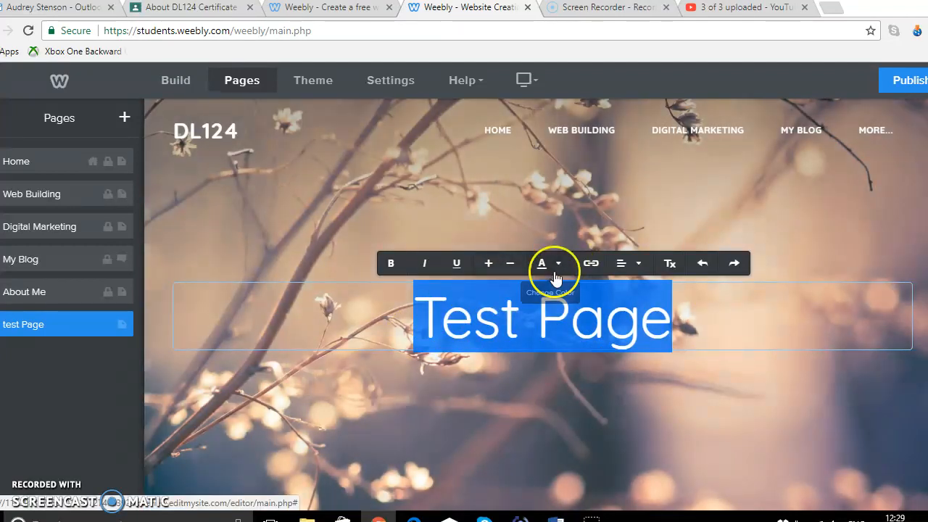
click(556, 264)
click(628, 317)
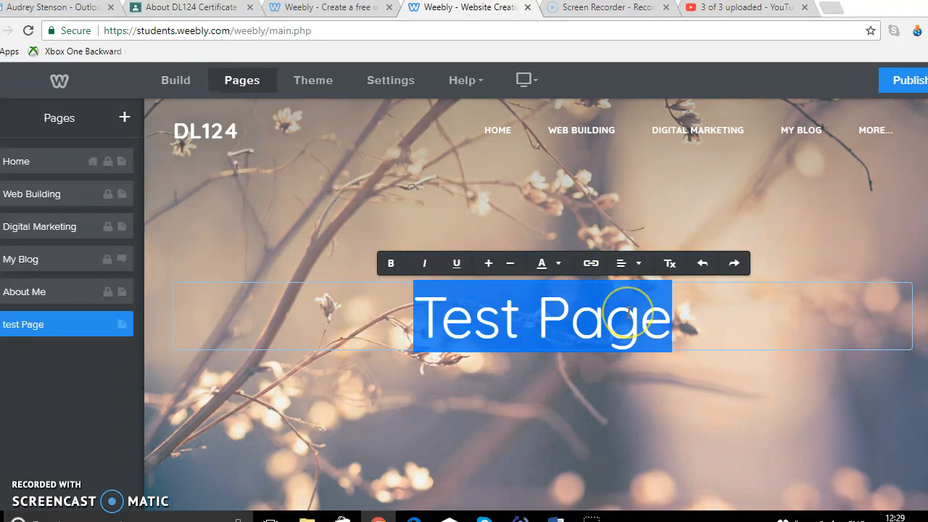
click(390, 264)
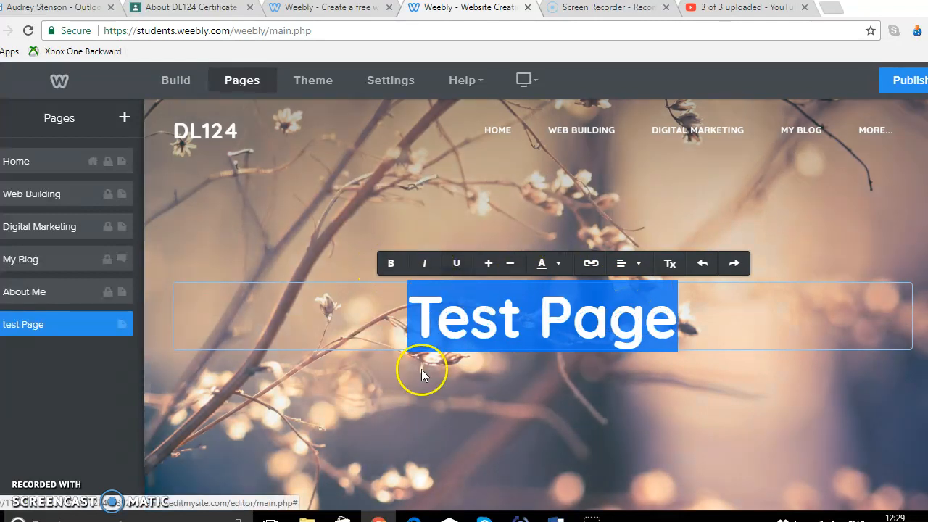
click(435, 390)
Add a Title element to the page's content area and enter "This is a Title"
scroll(437, 392, down, 3)
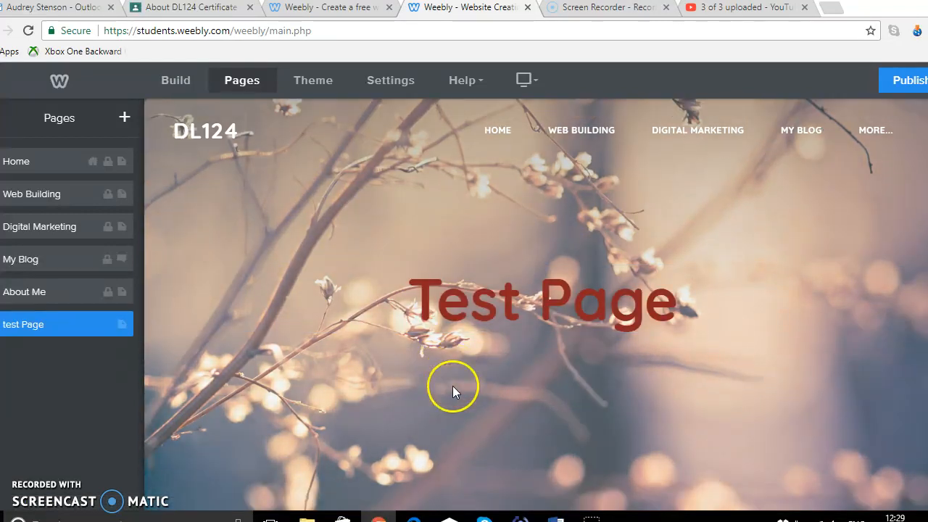
click(176, 81)
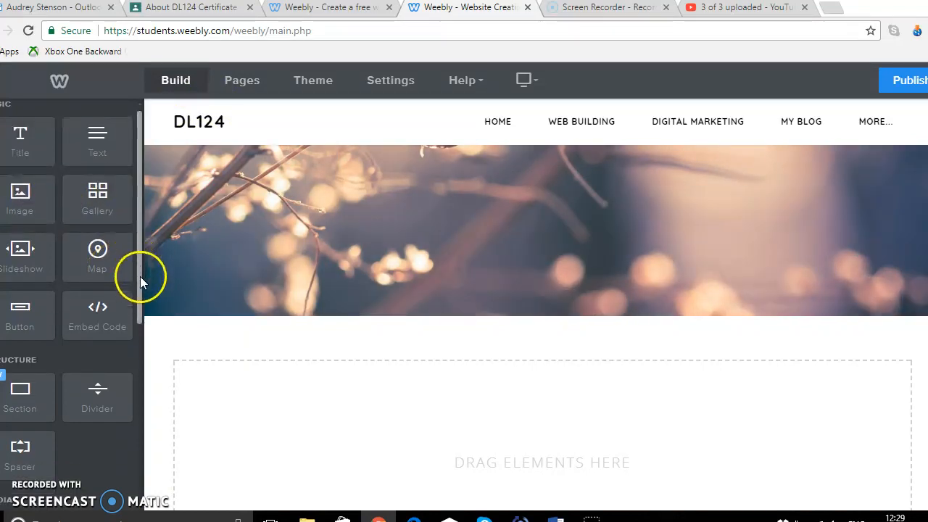
scroll(140, 305, down, 2)
scroll(140, 417, down, 2)
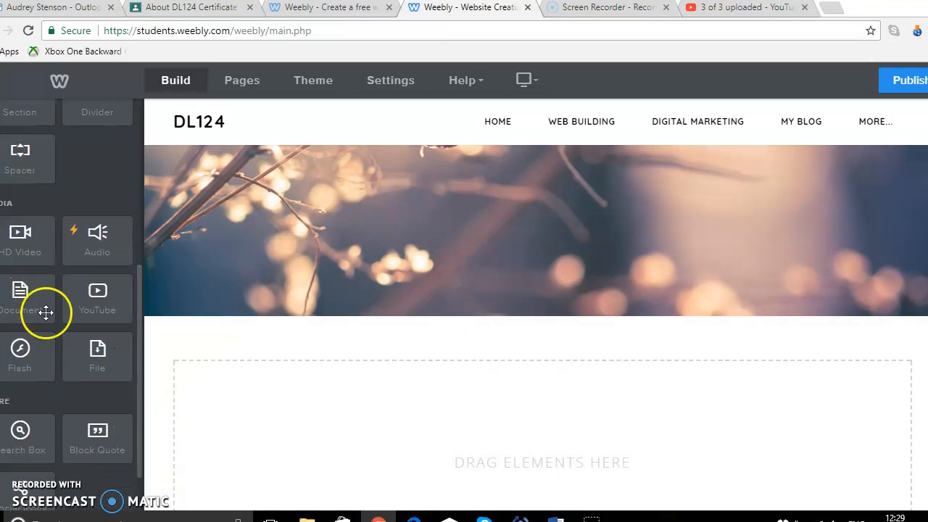
drag(140, 414, 488, 416)
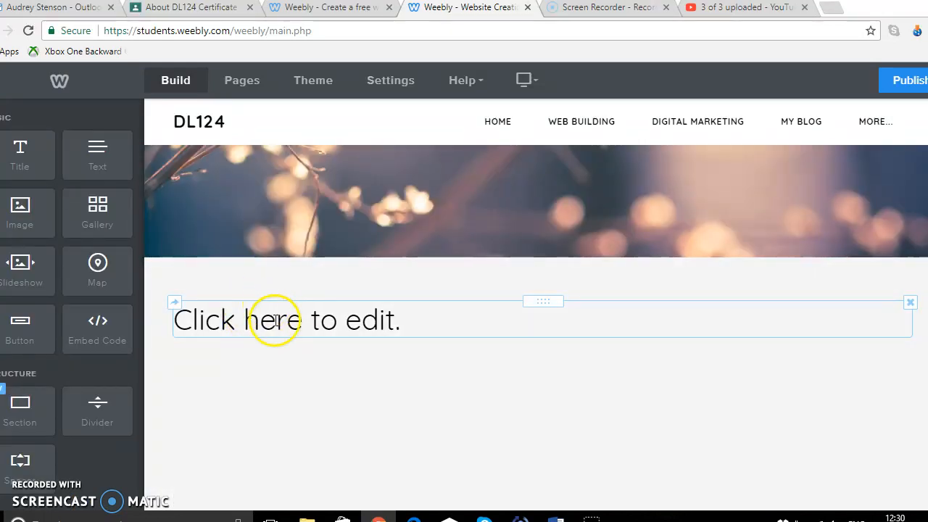
click(277, 321)
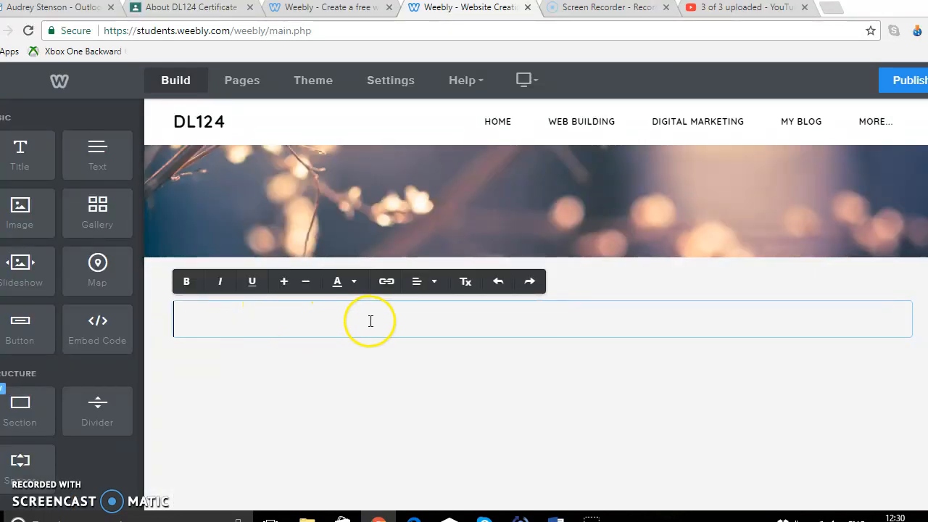
text(Thj)
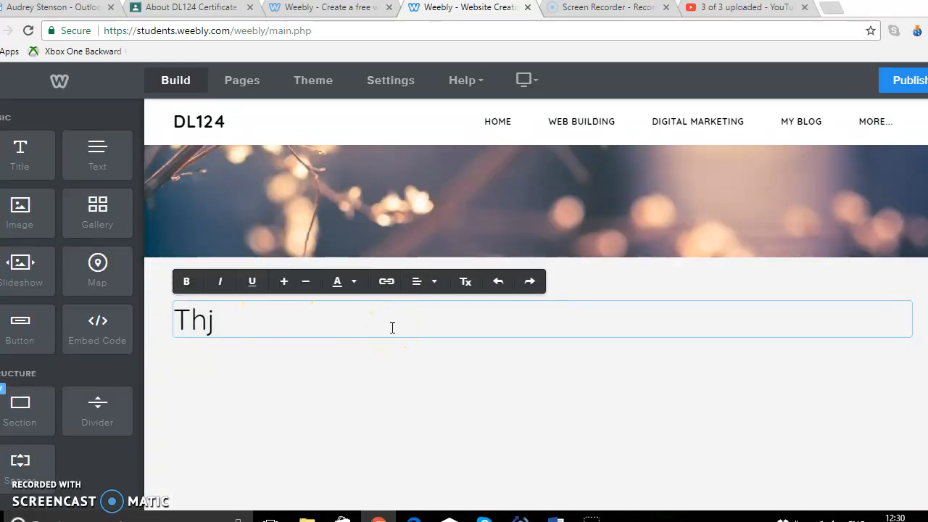
text(iis is a)
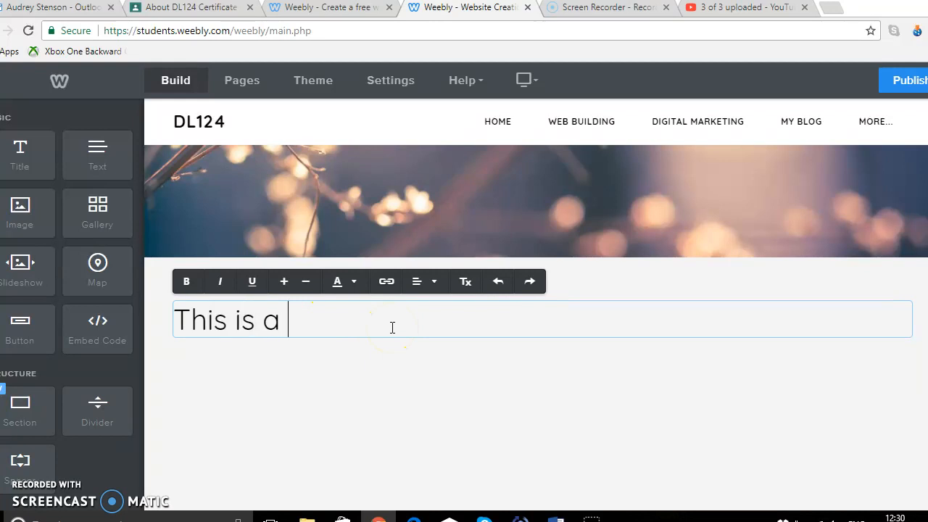
text( Title)
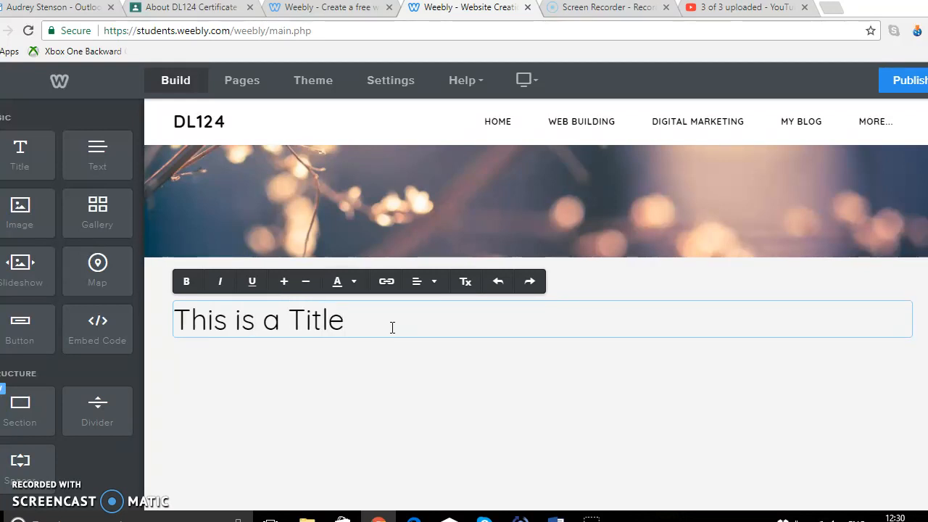
click(377, 413)
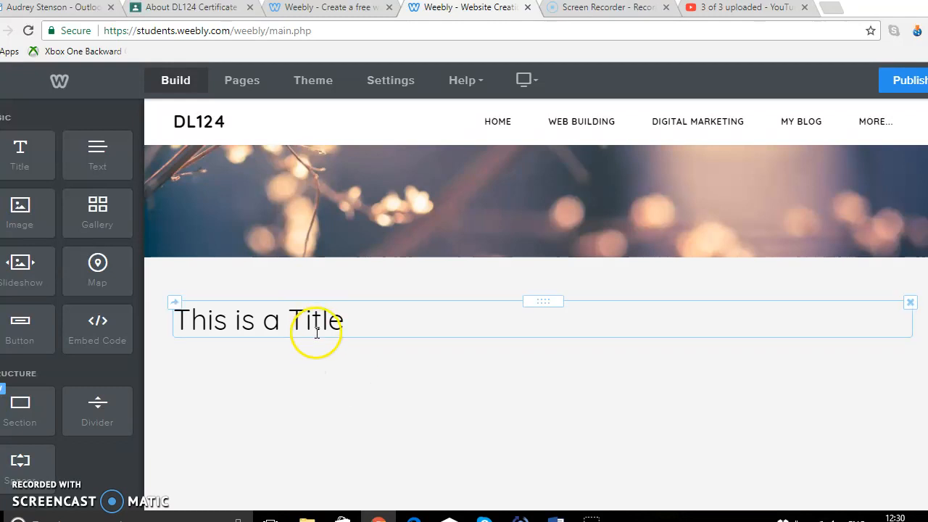
Add a Slideshow element below the title using the Thumbnails on Bottom style
drag(23, 257, 276, 417)
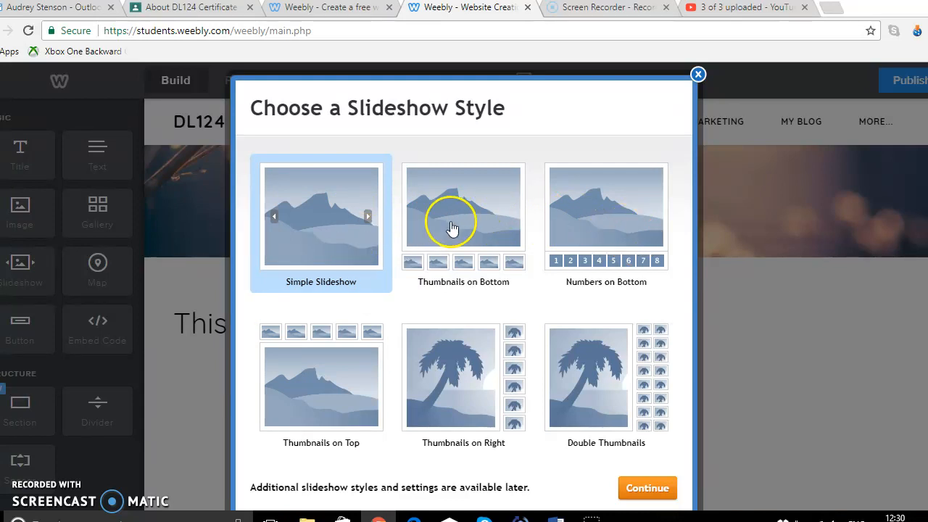
click(485, 224)
click(661, 492)
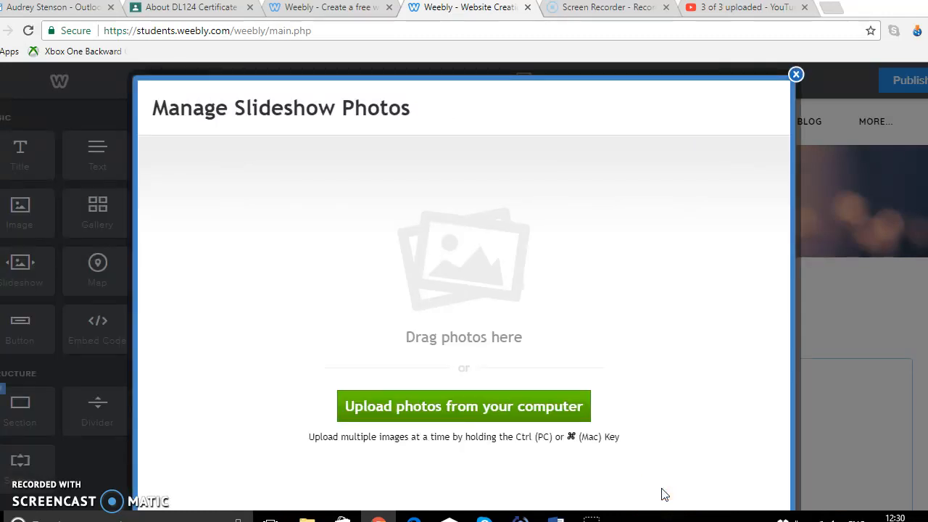
Start uploading slideshow photos from the computer, browse to the Pictures folder and select several images
click(516, 409)
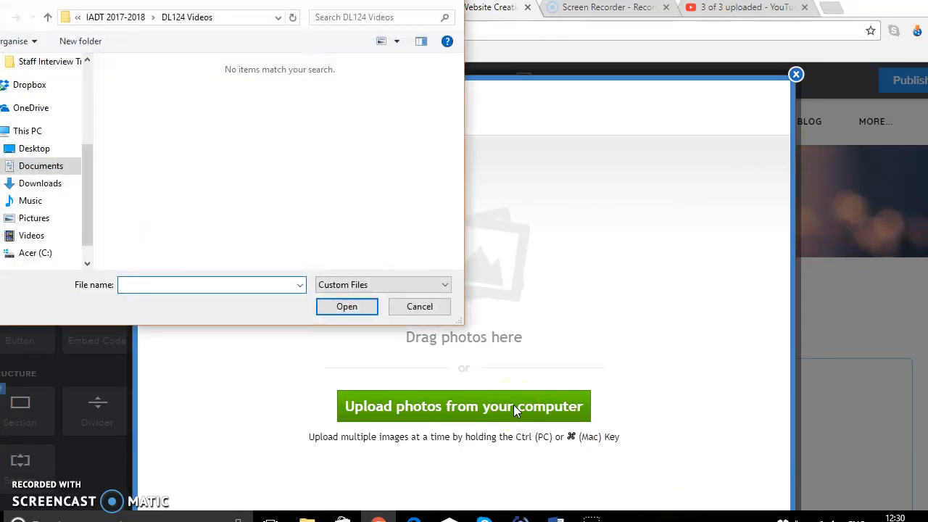
click(40, 221)
scroll(457, 239, down, 3)
click(166, 207)
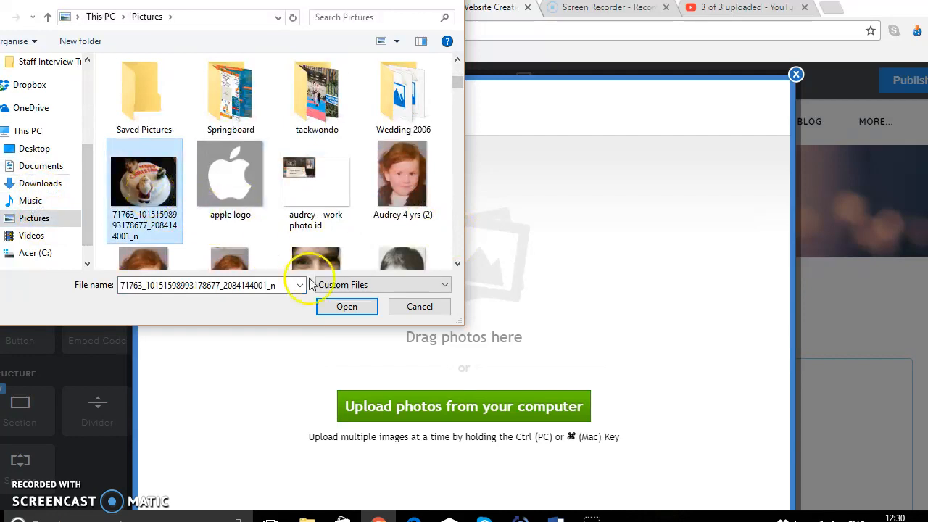
ctrl+click(227, 218)
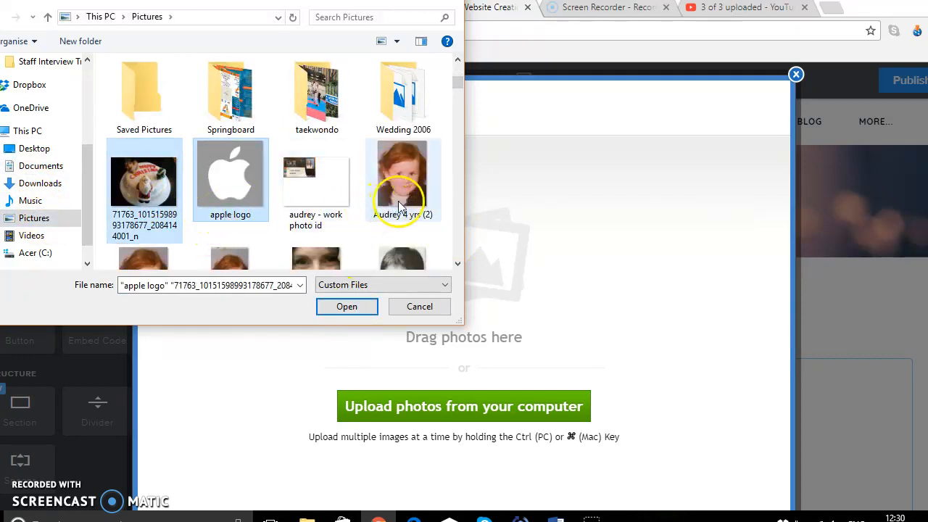
ctrl+shift+click(377, 207)
Select the cake photo, apple logo, Audrey 4 yrs (2) and chickenegg images and open them for upload to the slideshow
click(458, 264)
click(458, 264)
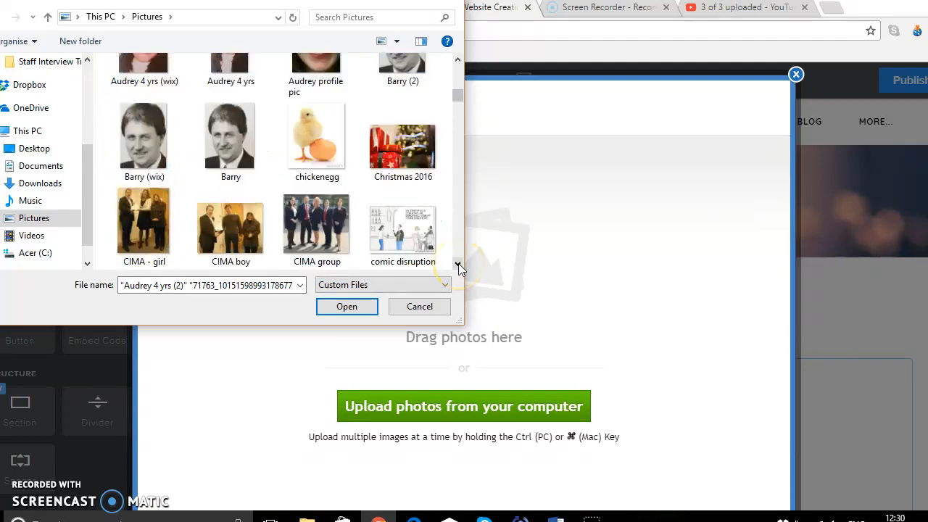
ctrl+shift+click(316, 156)
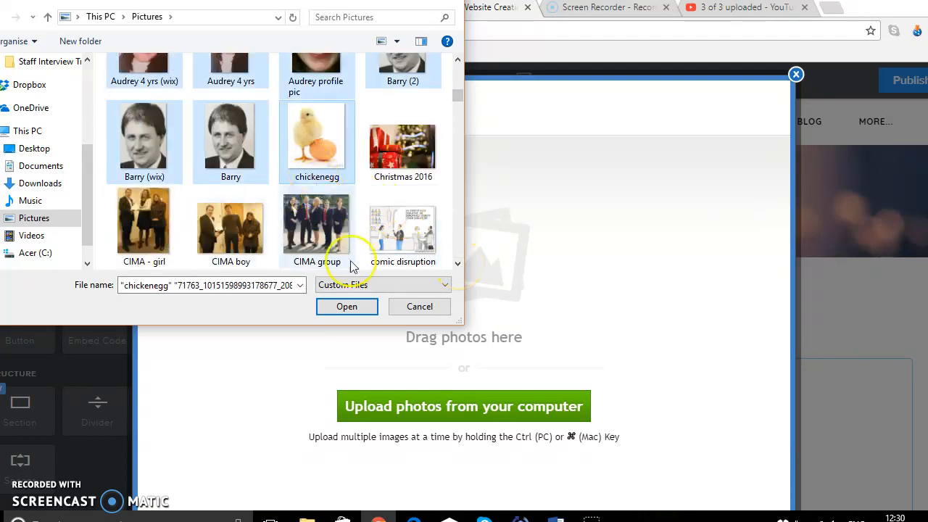
ctrl+click(325, 162)
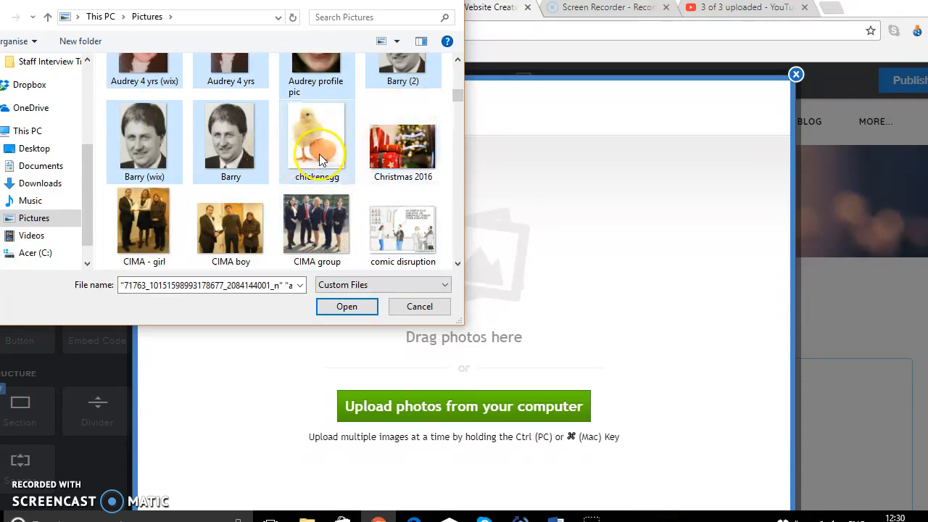
click(313, 150)
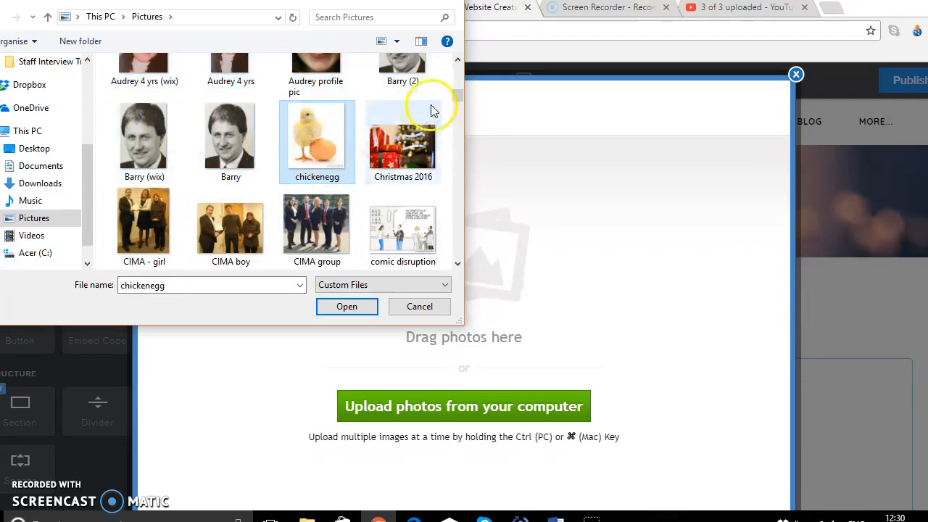
click(457, 74)
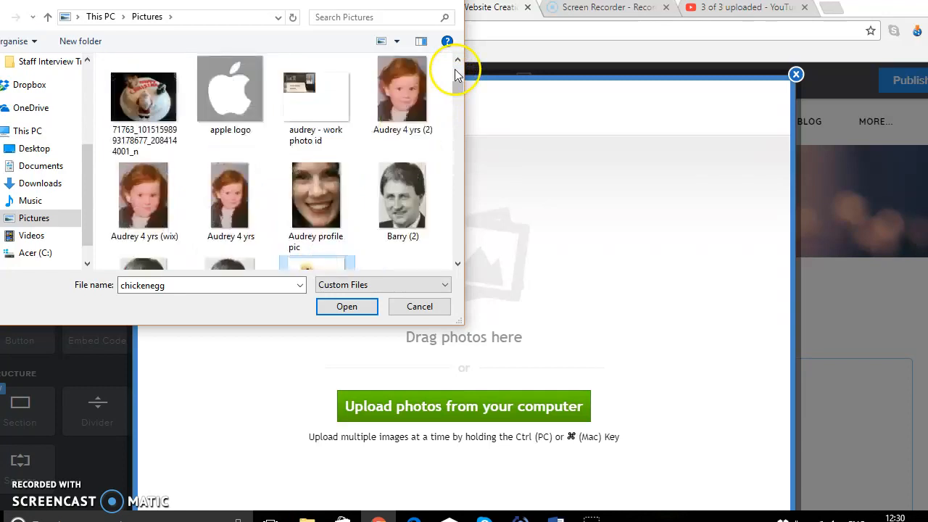
ctrl+click(404, 109)
ctrl+click(232, 105)
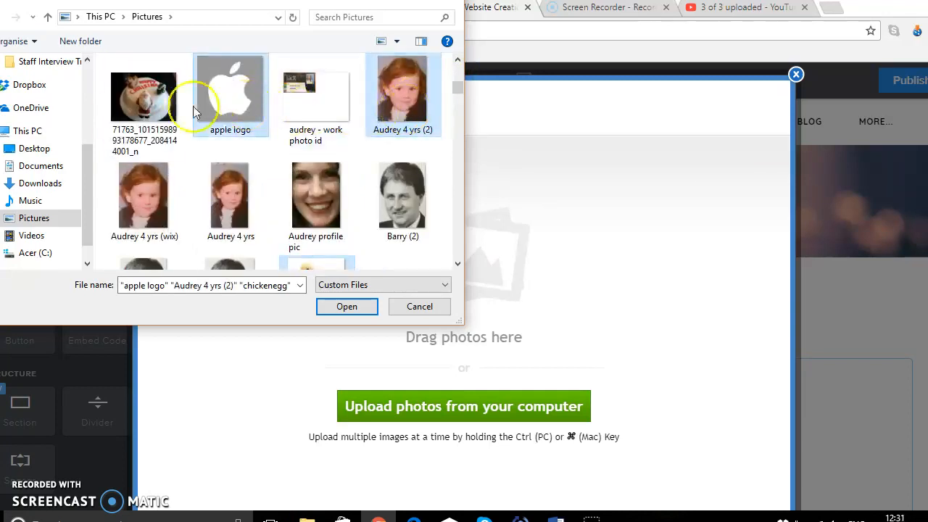
ctrl+click(147, 119)
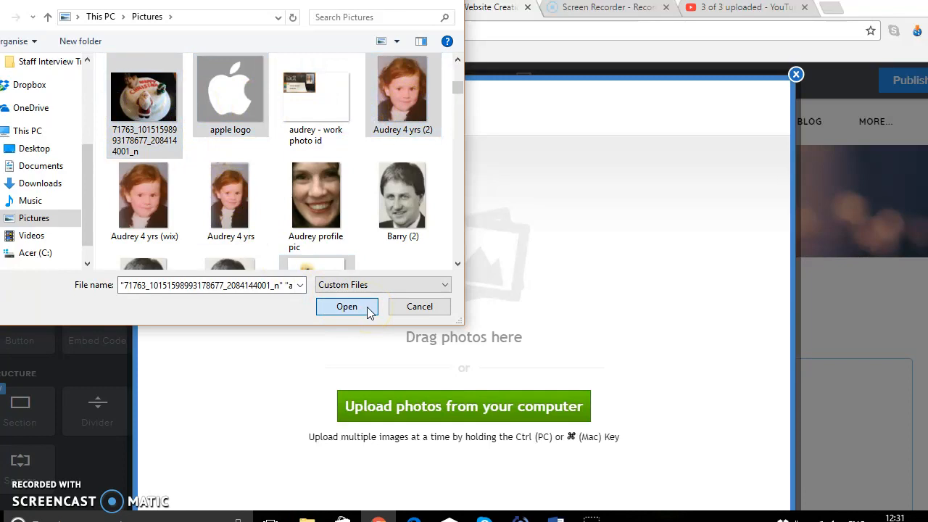
click(347, 307)
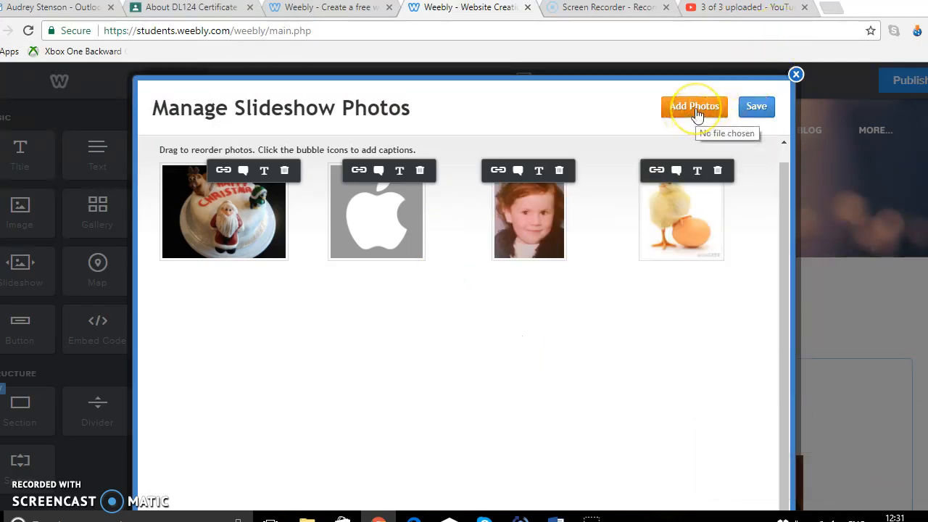
Save the slideshow with its four uploaded photos
click(769, 113)
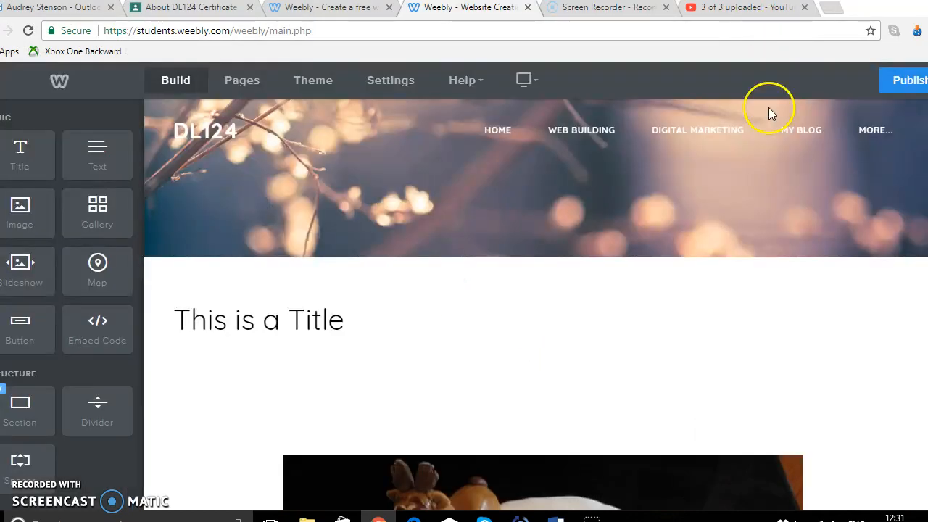
scroll(635, 376, down, 5)
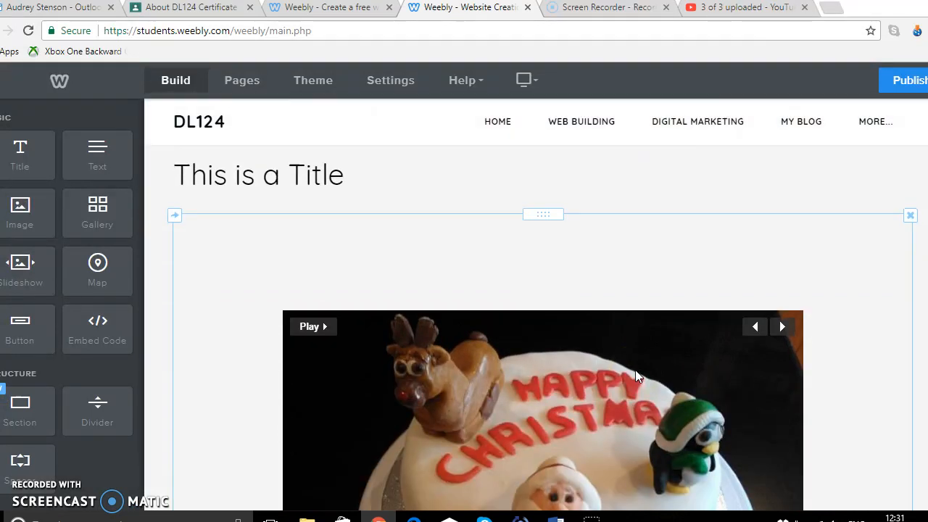
scroll(635, 376, up, 2)
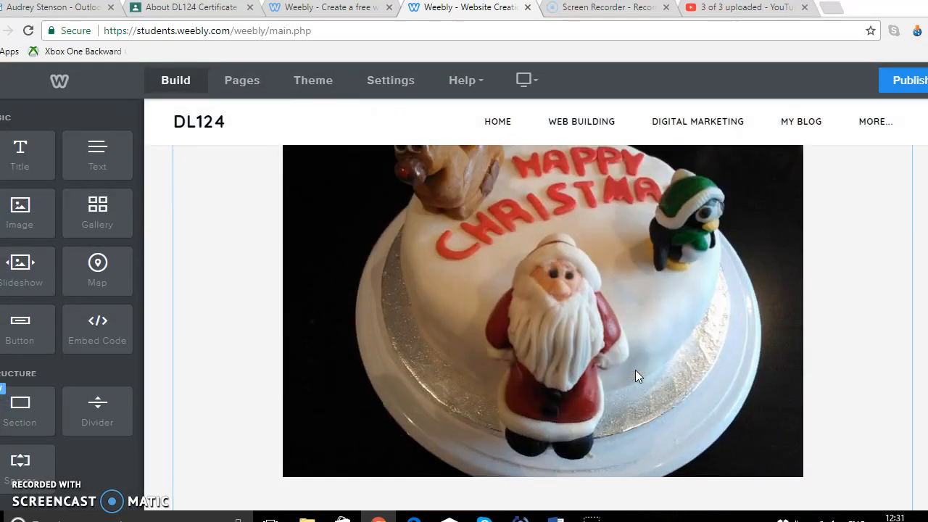
Publish the site and open the published site's link
click(755, 107)
click(899, 86)
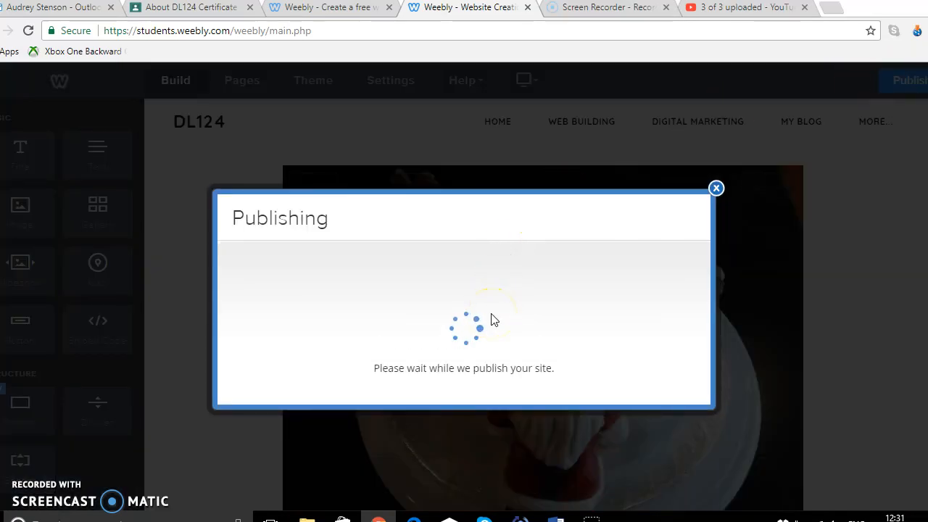
click(515, 282)
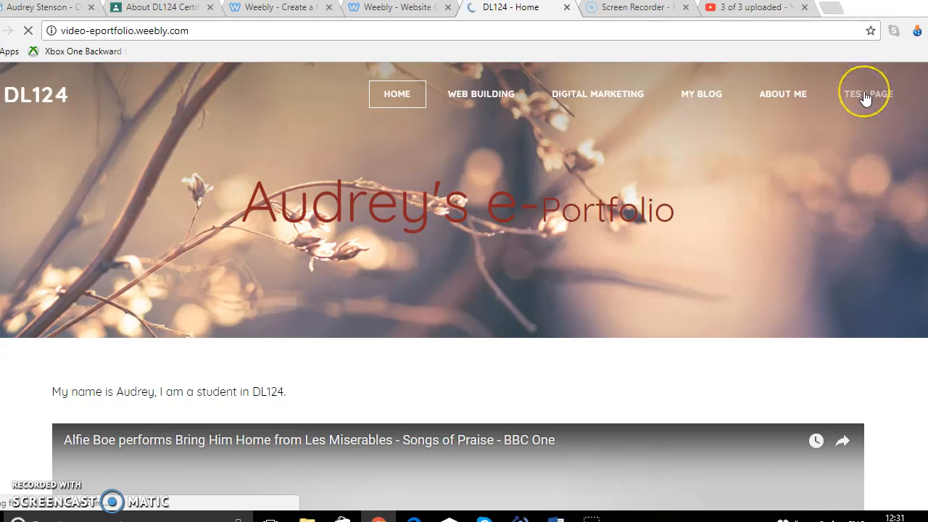
Open the Test Page on the published site and try the slideshow's play control and thumbnails
click(865, 98)
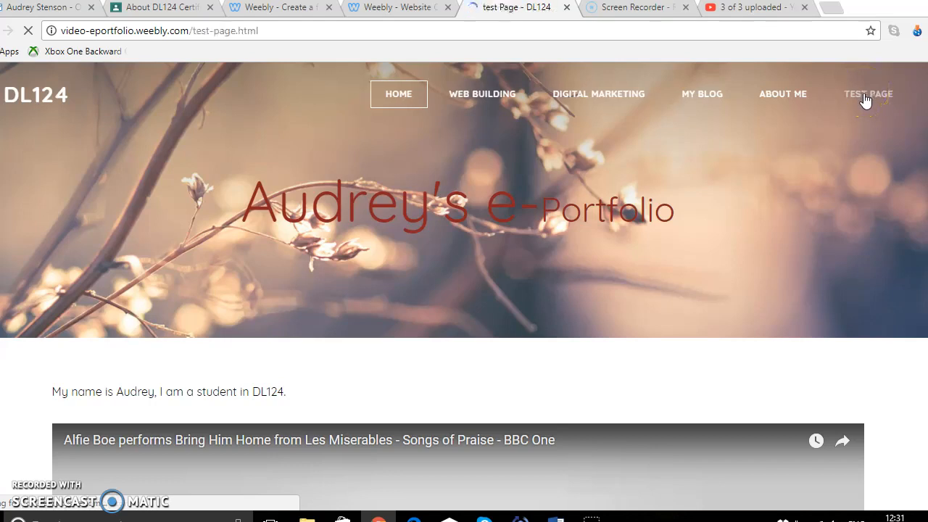
scroll(465, 280, down, 8)
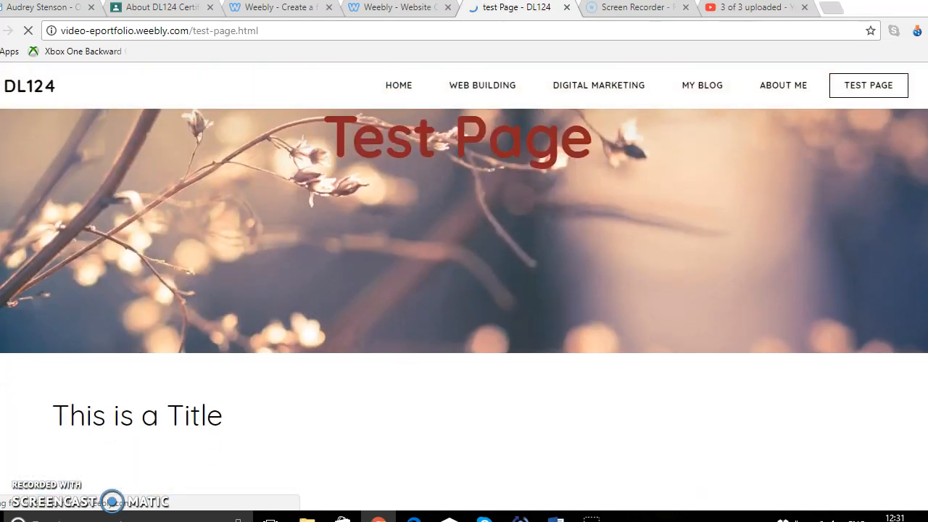
scroll(779, 296, down, 3)
scroll(779, 296, up, 1)
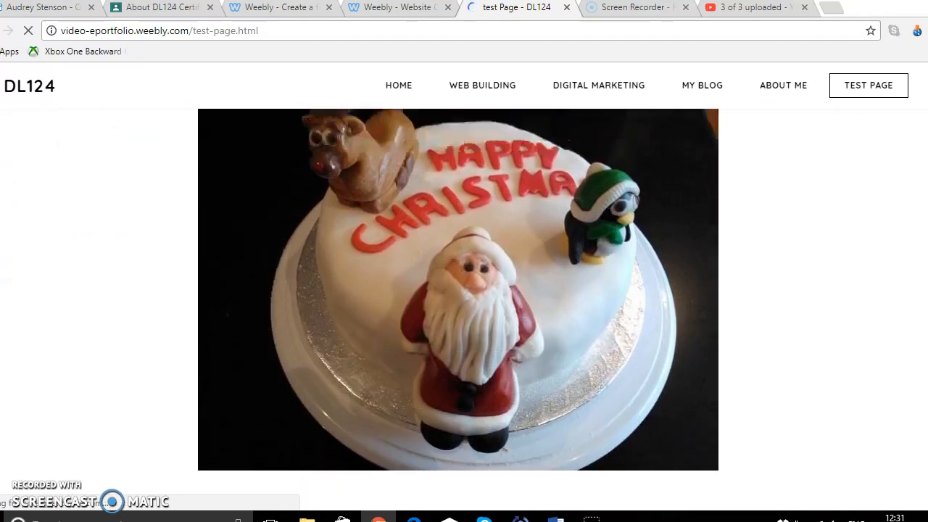
mouse_move(298, 158)
click(238, 117)
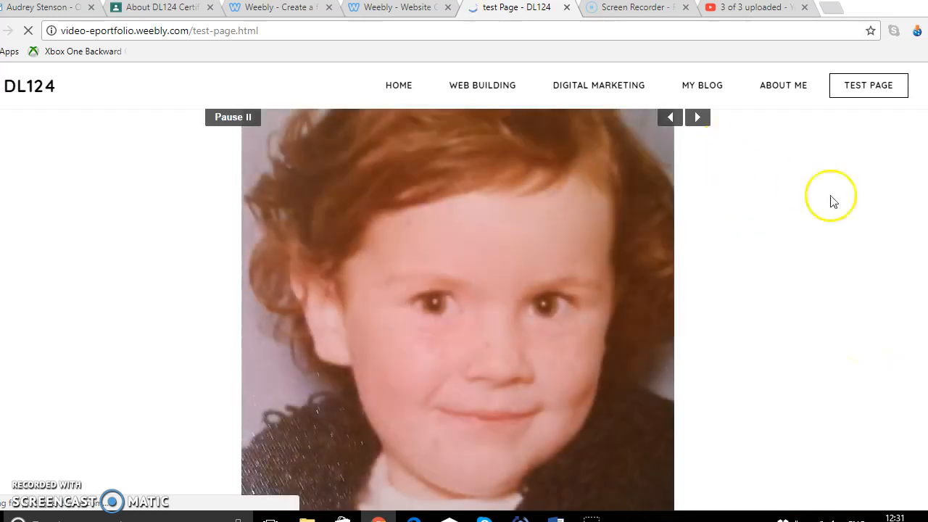
scroll(457, 309, down, 3)
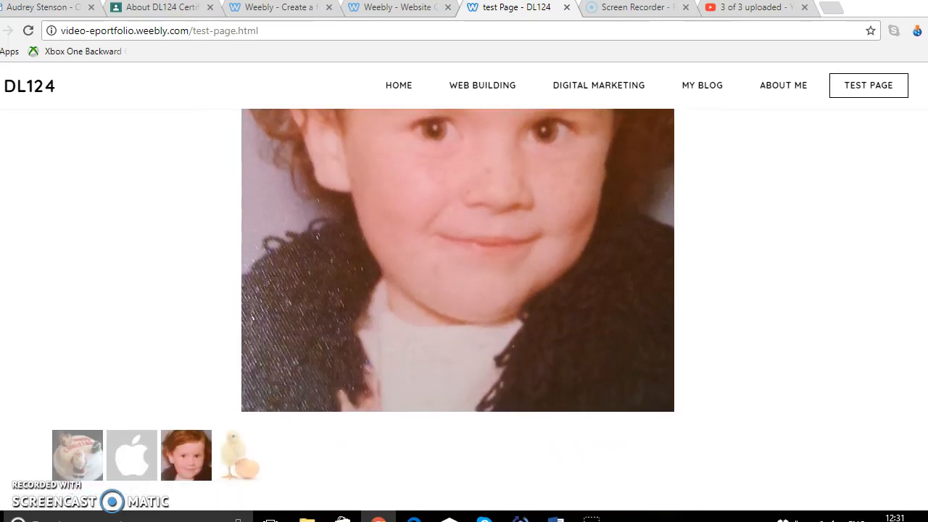
click(218, 457)
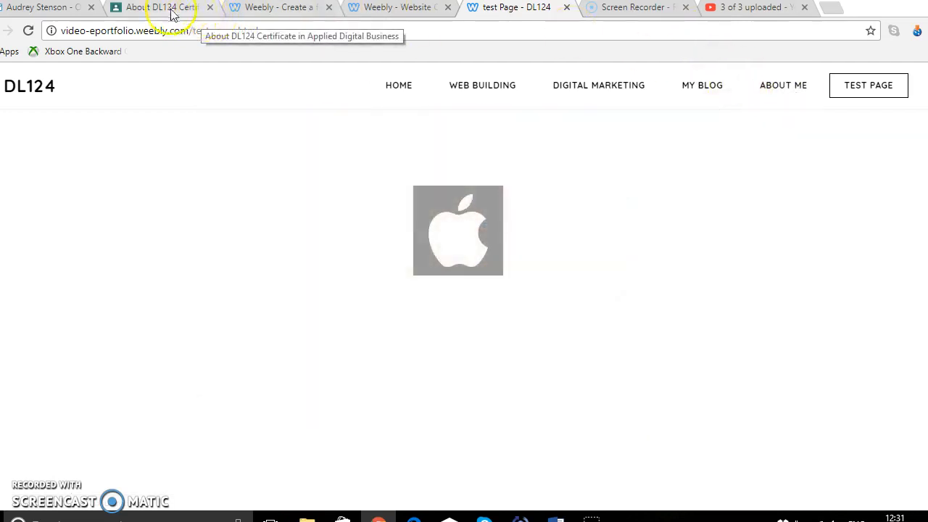
Return to the editor, close the publish confirmation and add a Button element below the slideshow
click(410, 10)
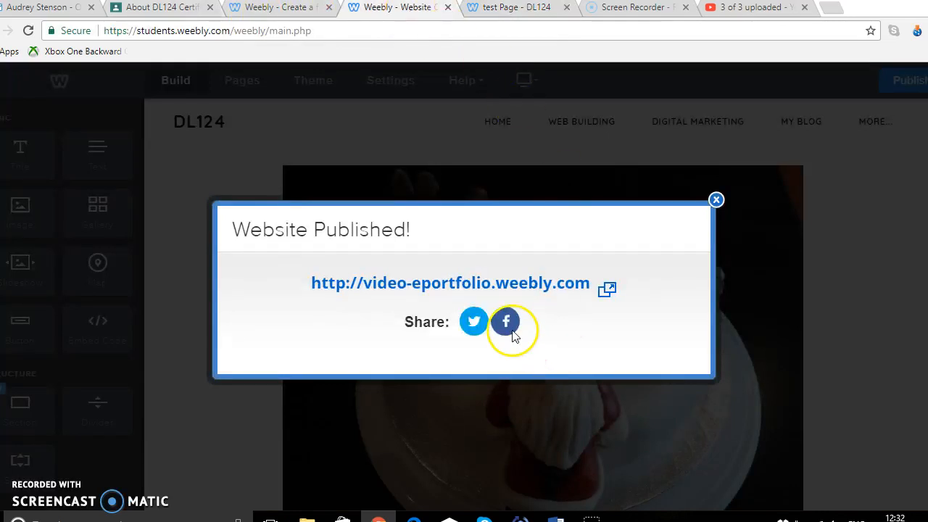
click(716, 199)
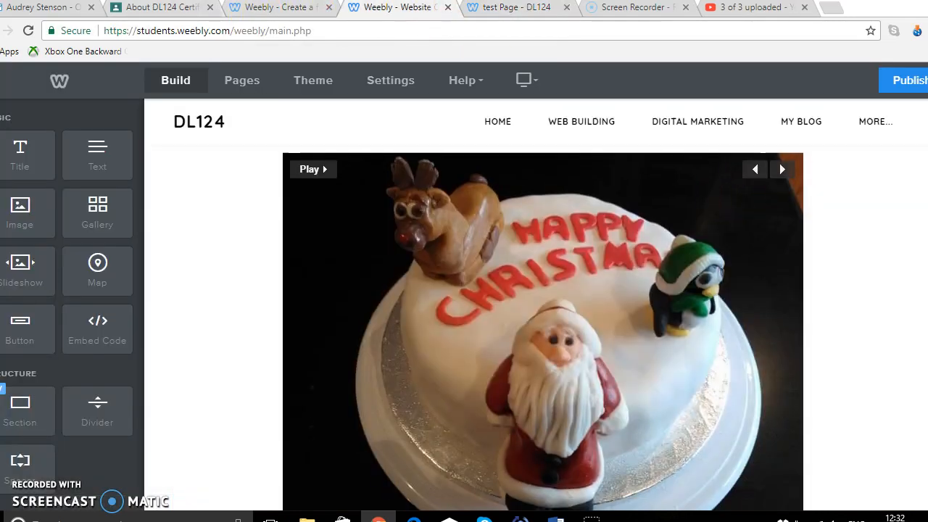
scroll(543, 327, down, 1)
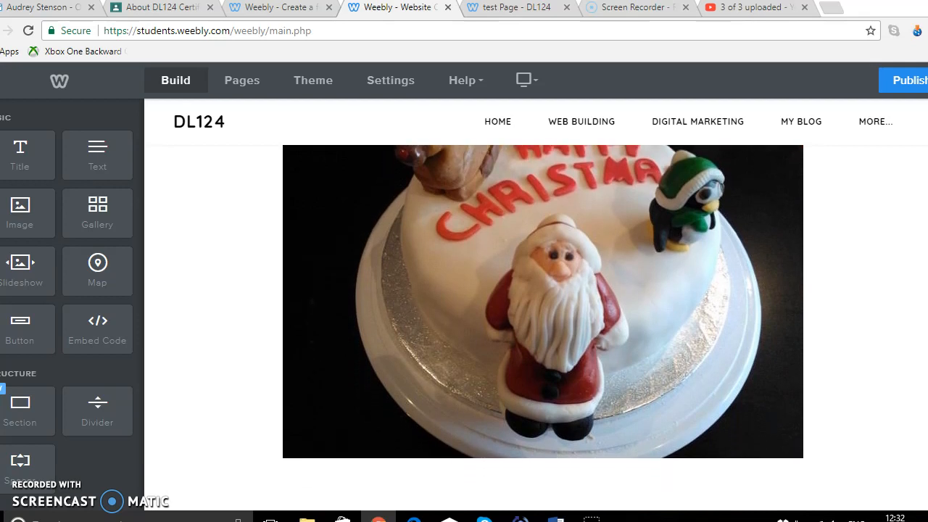
scroll(452, 440, down, 2)
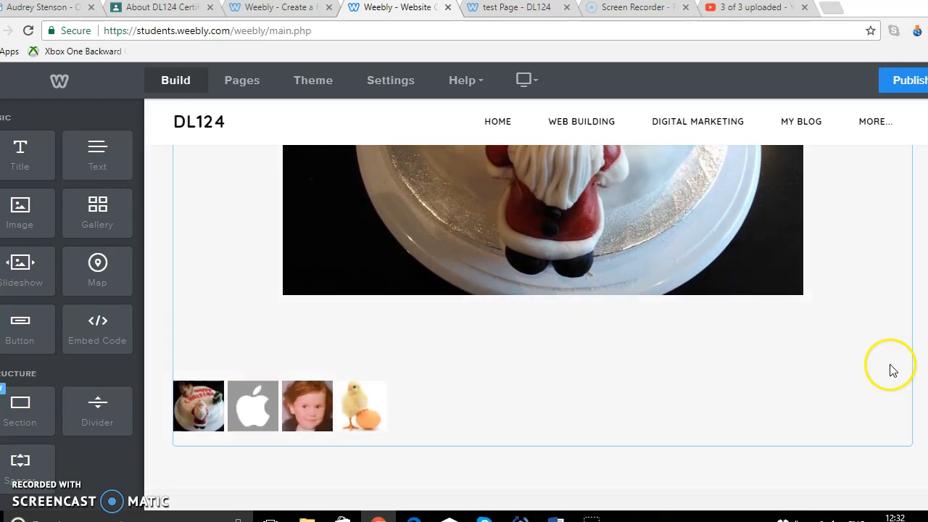
scroll(537, 328, down, 1)
scroll(437, 293, down, 1)
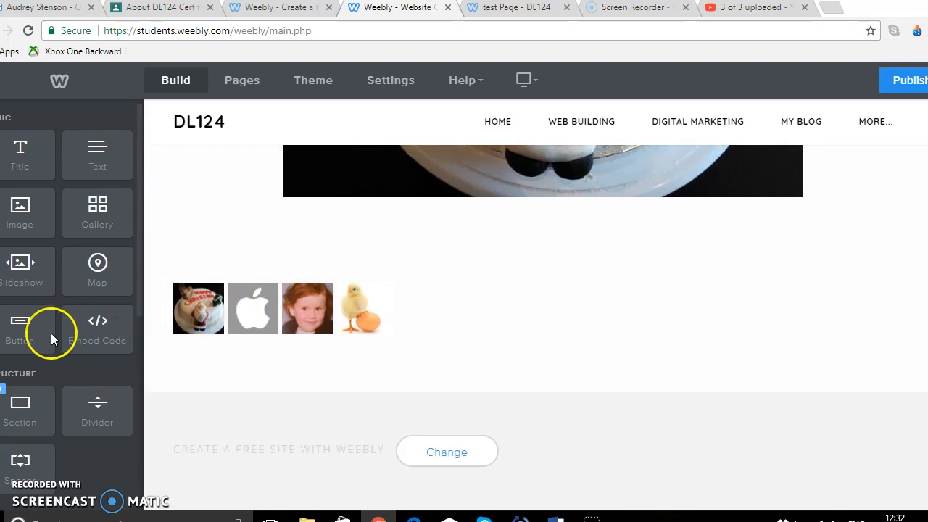
drag(27, 331, 588, 394)
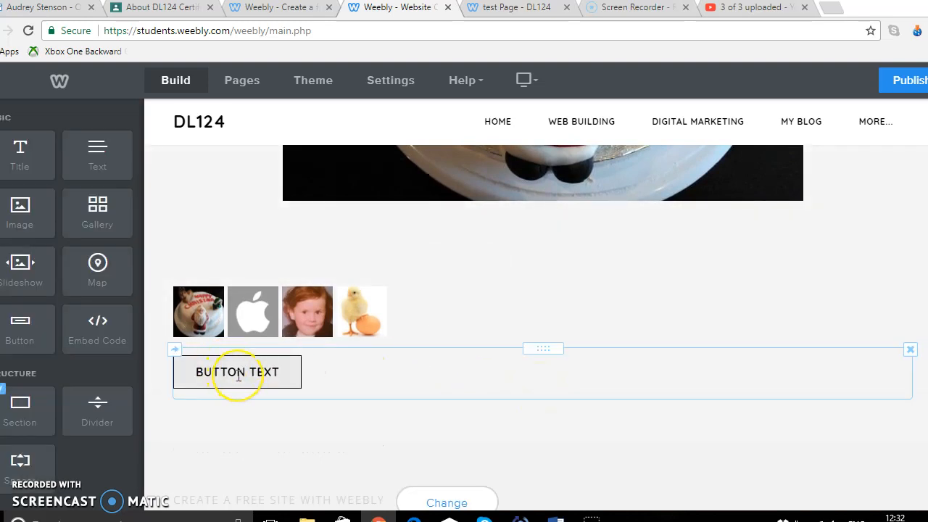
Set the button text to Click Me
click(239, 374)
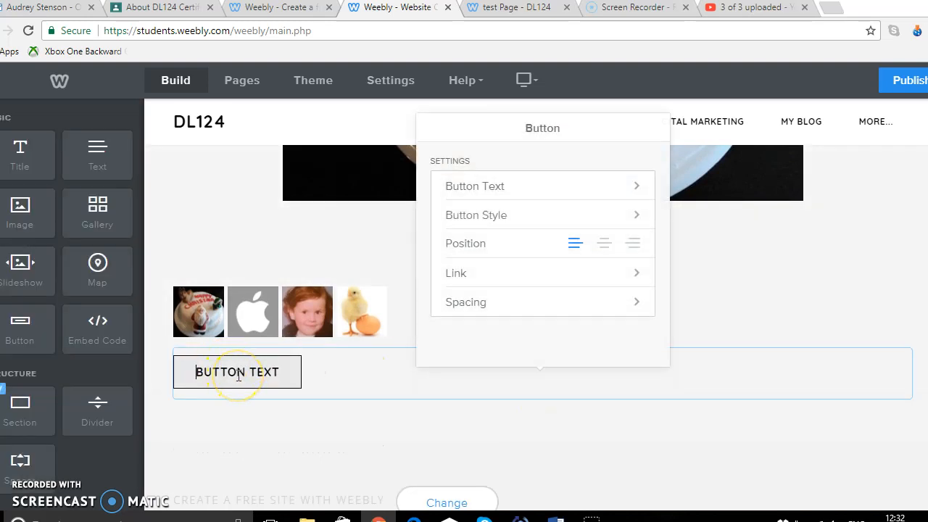
click(602, 188)
drag(601, 183, 434, 183)
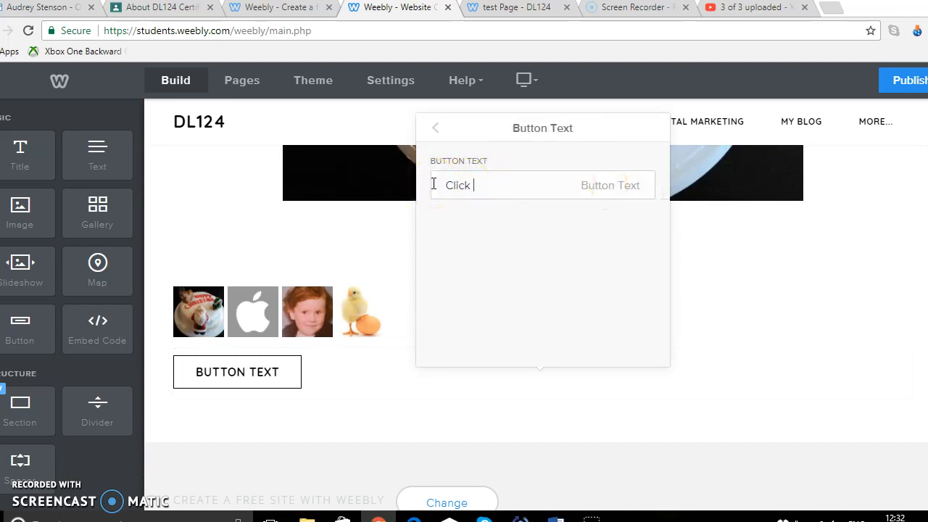
text(Click Me)
click(435, 129)
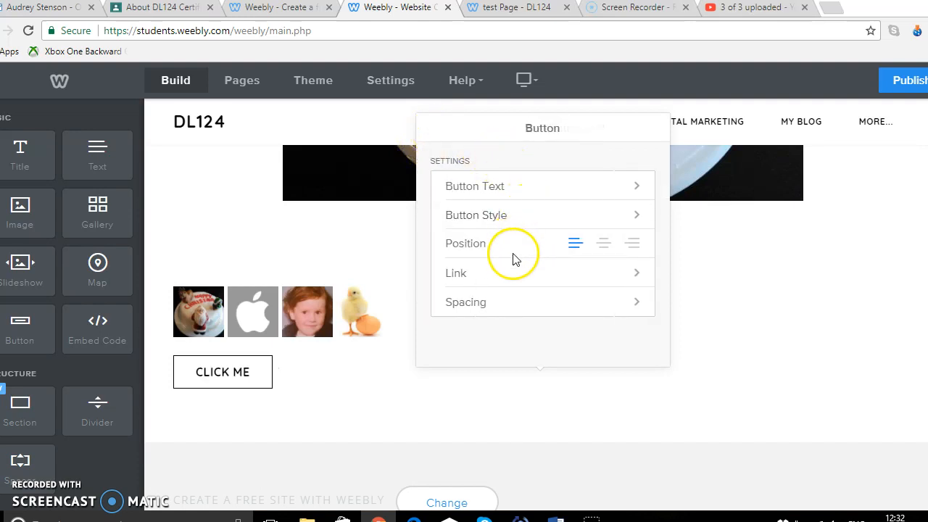
Try the button's centre, right and left positions
click(606, 247)
click(633, 246)
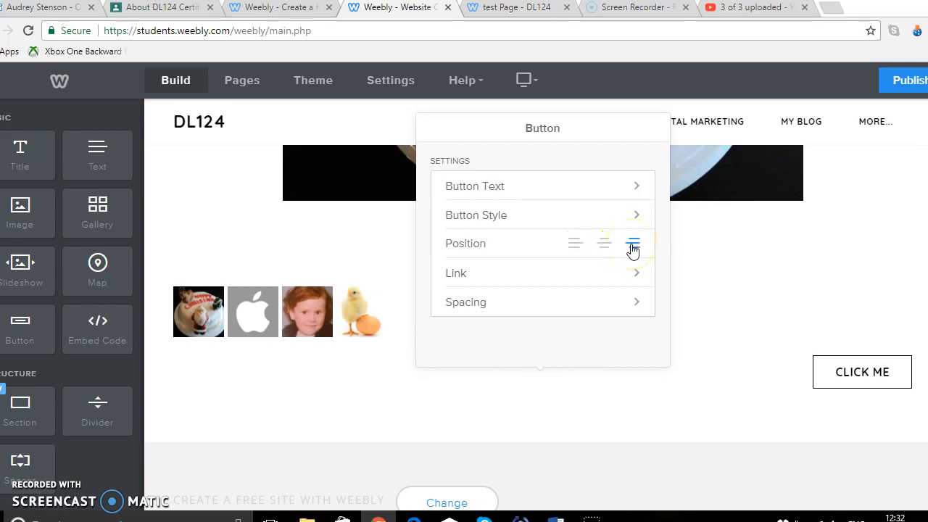
click(574, 245)
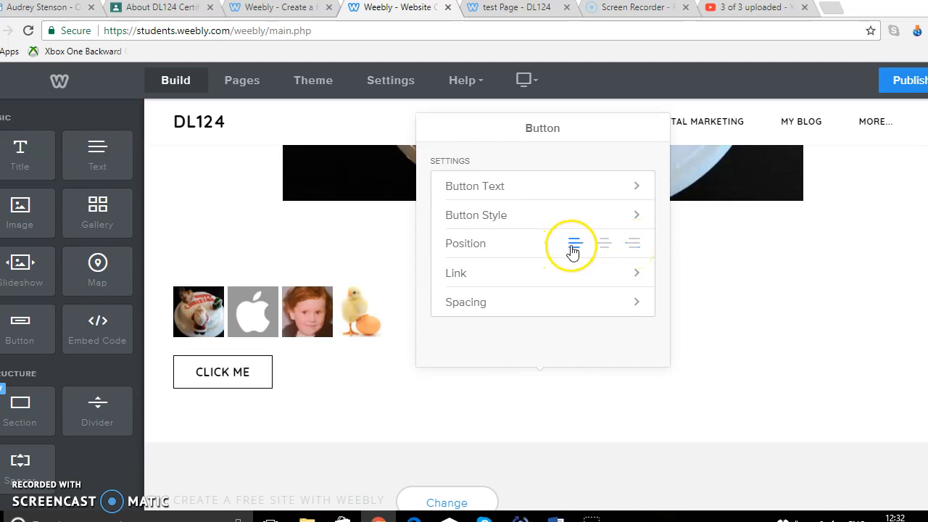
Link the button to the blog post My First Blog Post, opening in a new window
click(569, 283)
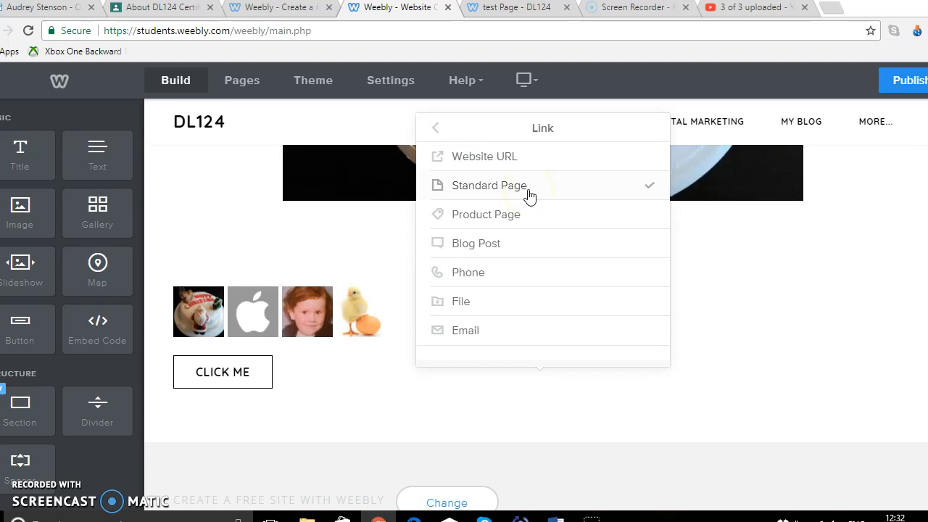
click(504, 248)
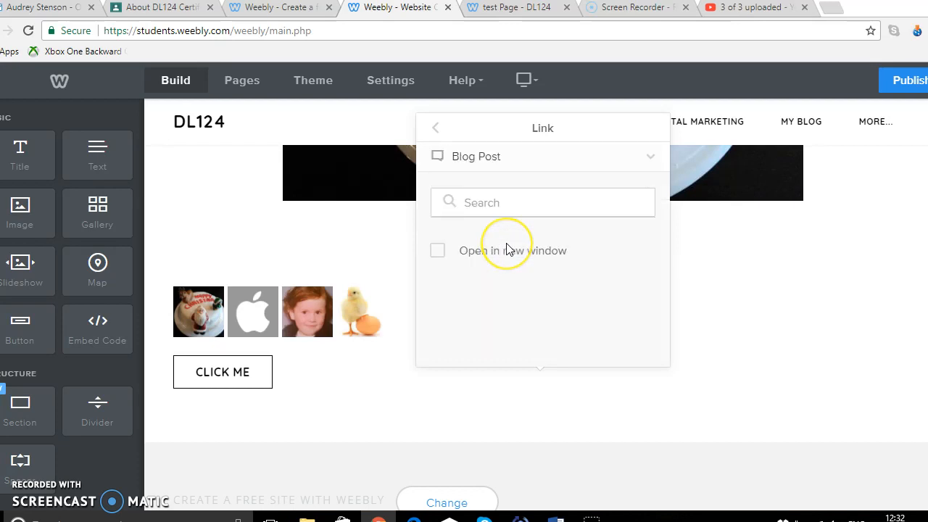
click(503, 202)
click(514, 234)
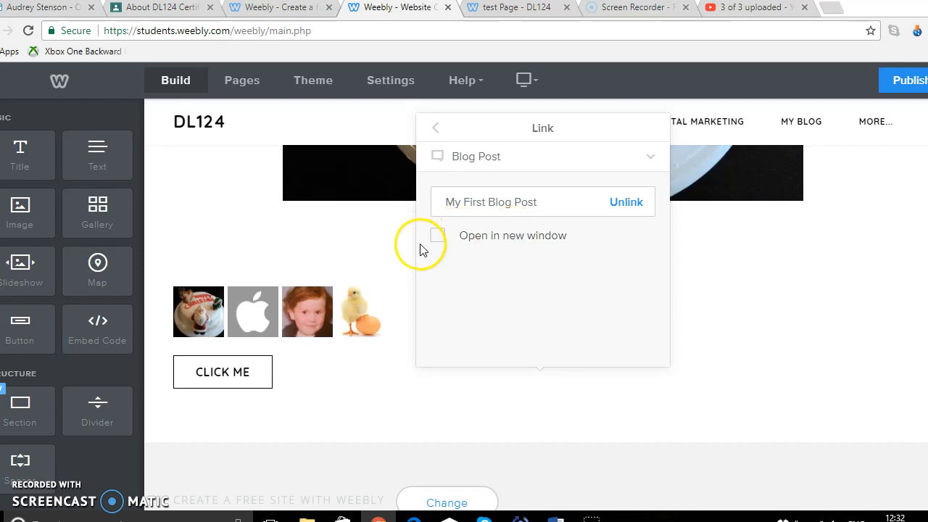
click(436, 131)
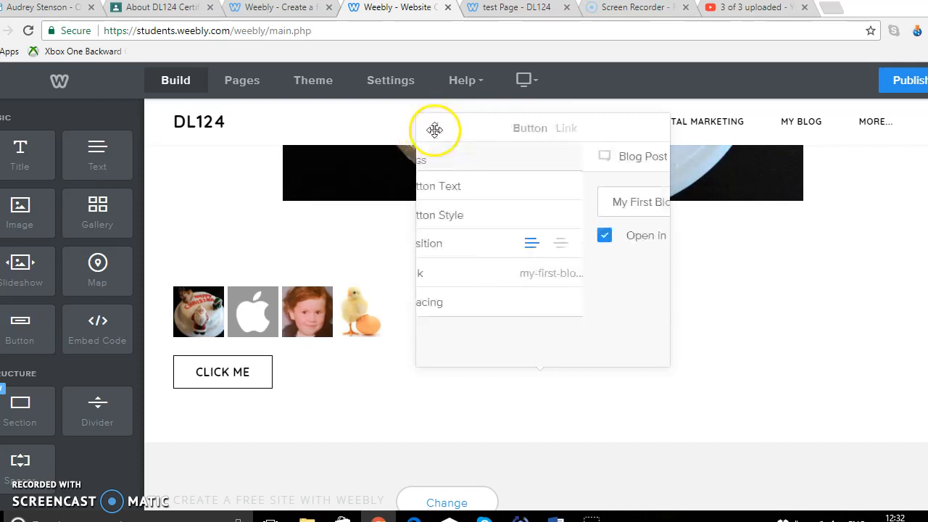
Change the button text to First Blog Post
click(531, 193)
drag(507, 189, 440, 191)
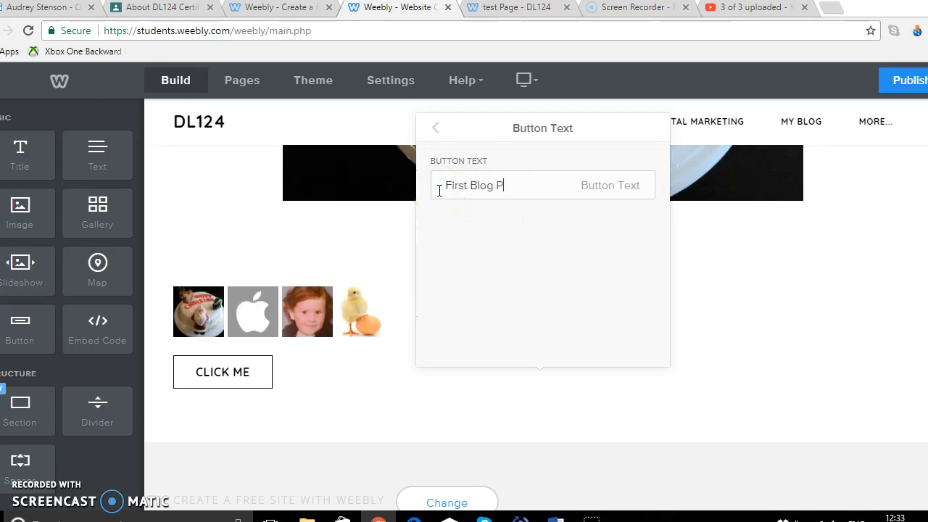
Close the button settings and publish the site, retrying the publish once
click(436, 129)
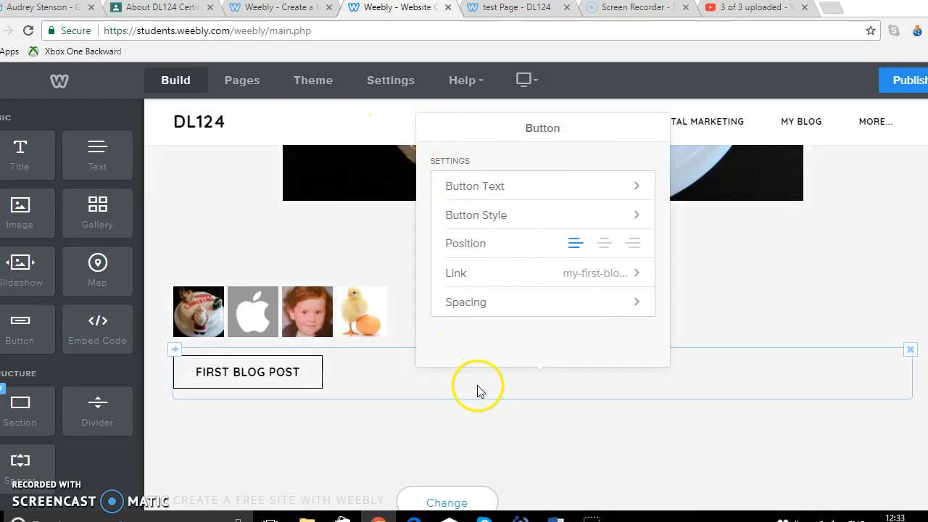
click(888, 226)
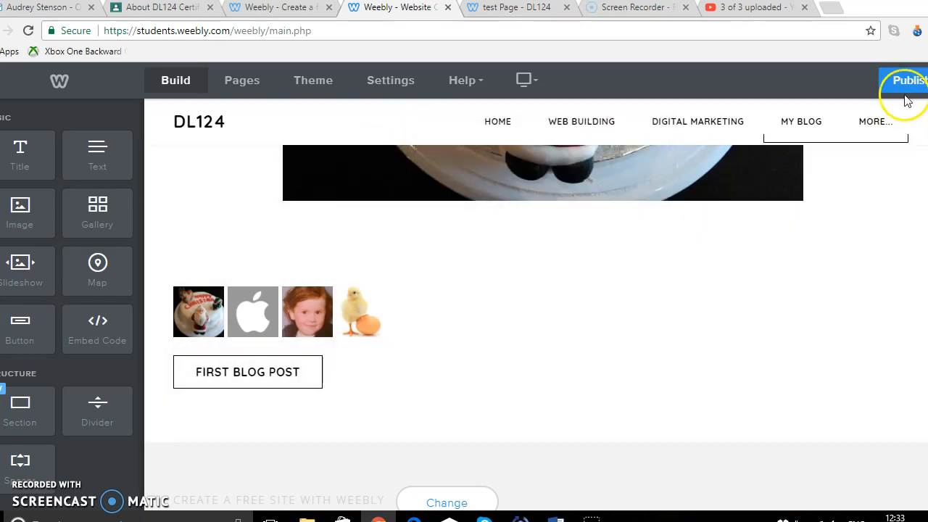
click(907, 86)
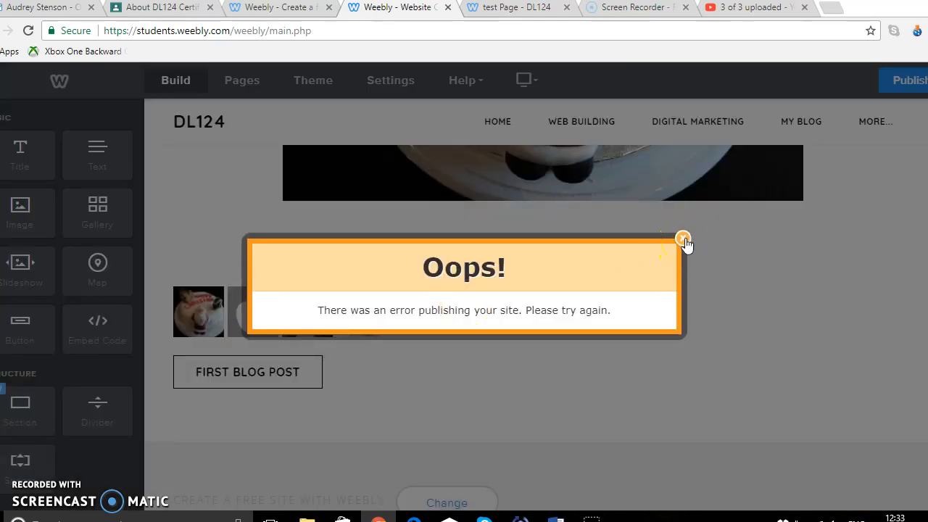
click(683, 239)
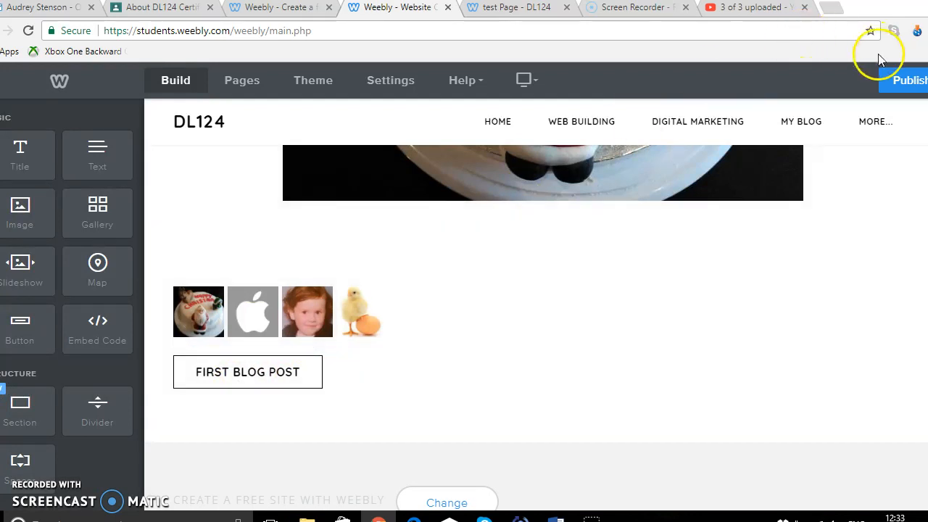
click(906, 80)
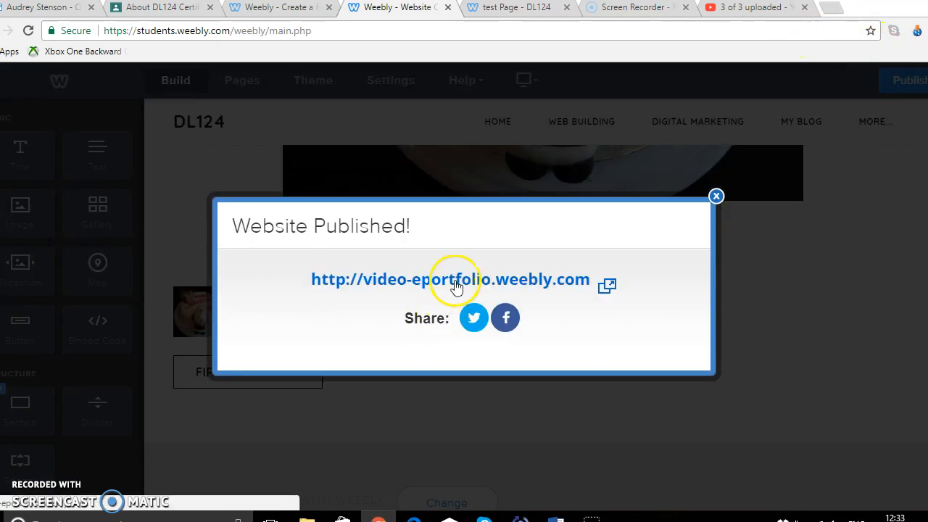
Open the published site, check the test page and its First Blog Post button, then return to the editor
click(455, 282)
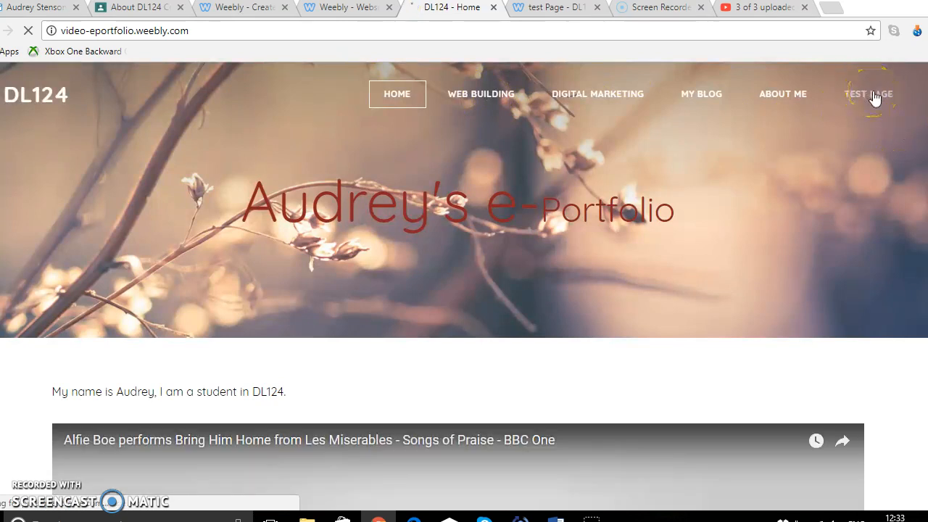
click(873, 96)
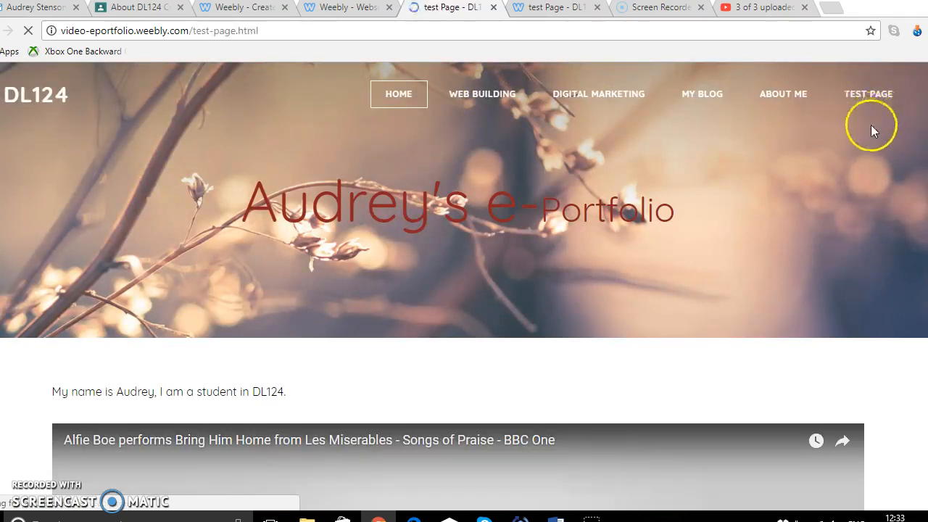
scroll(464, 286, down, 2)
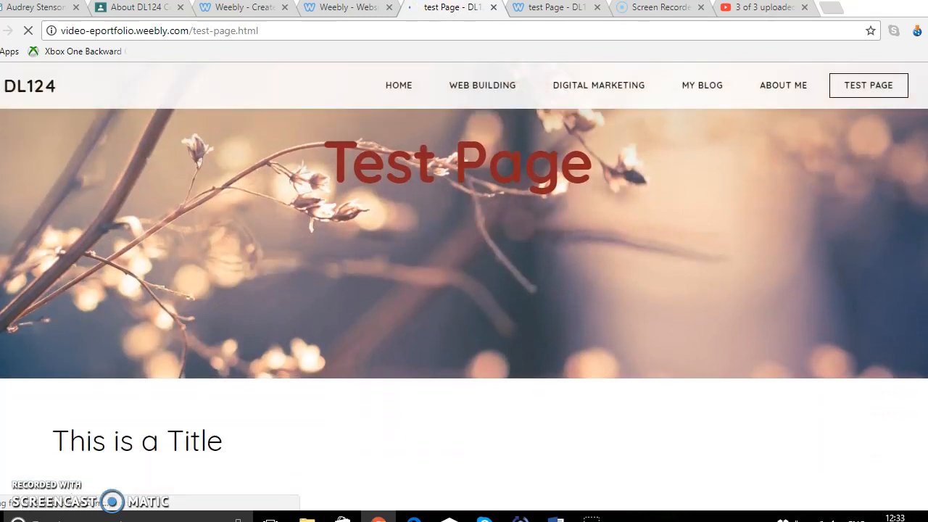
scroll(464, 290, down, 6)
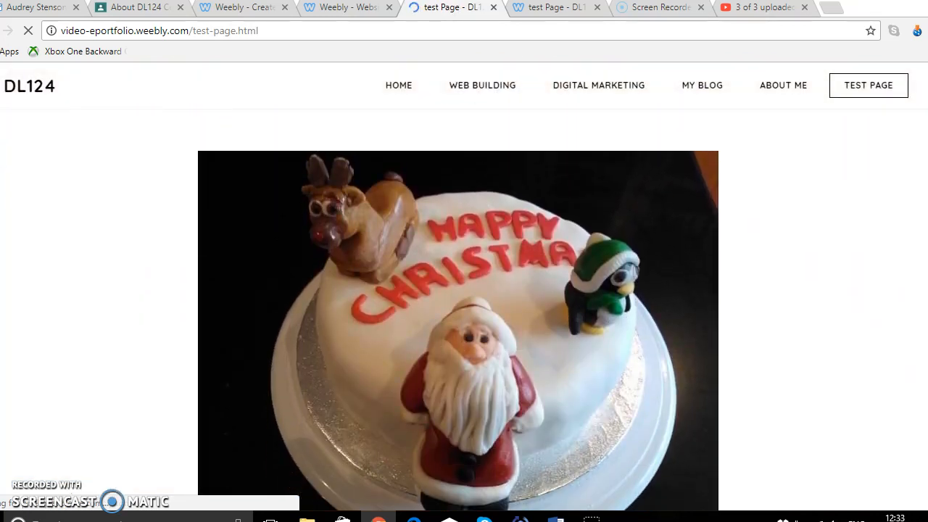
scroll(464, 290, down, 5)
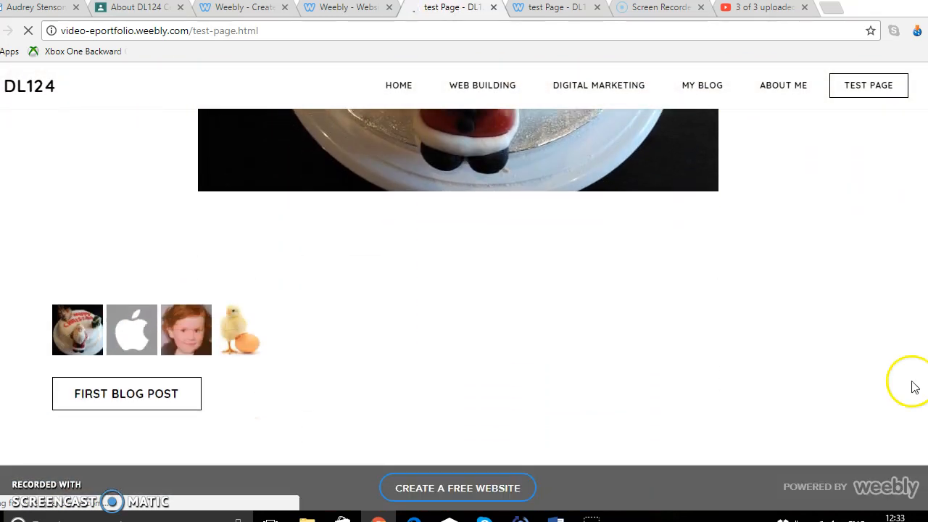
click(128, 400)
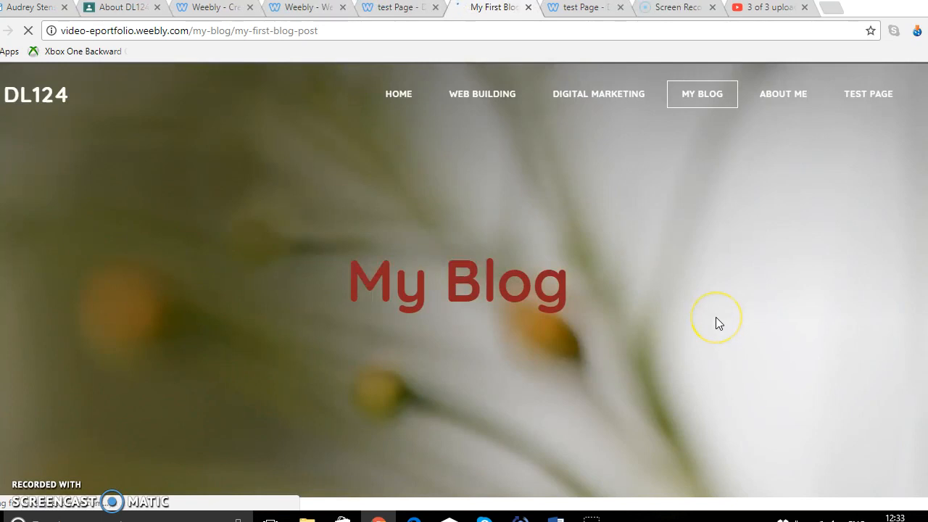
scroll(716, 319, down, 7)
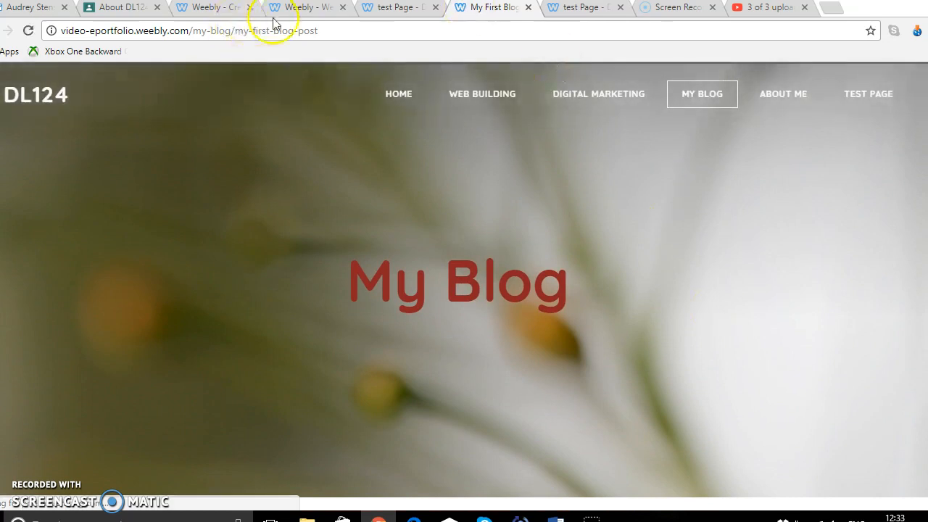
click(323, 13)
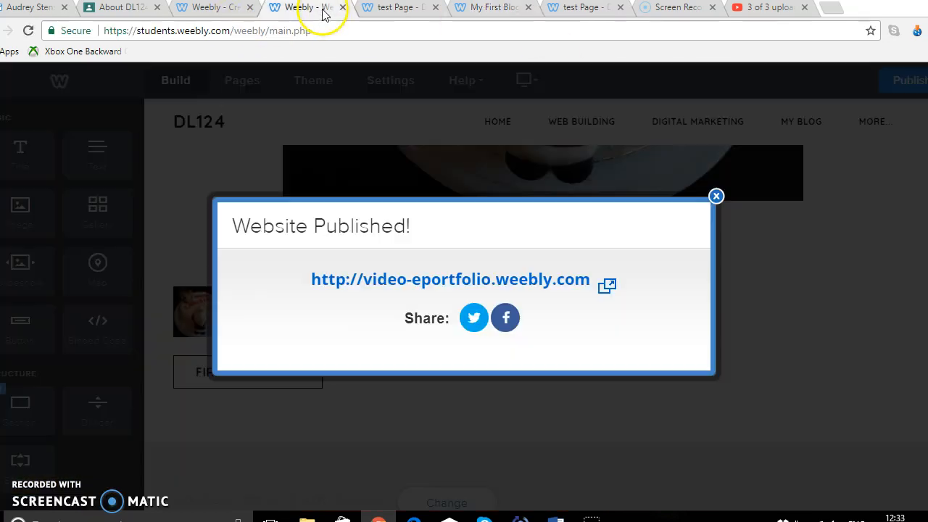
click(716, 197)
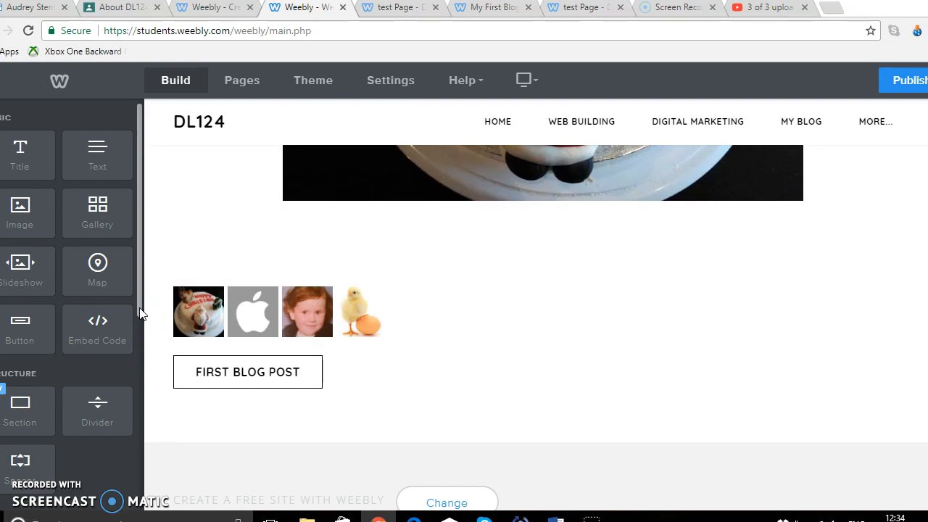
Add a new section above the title using the Contact layout Get in Touch With Us
drag(140, 312, 346, 386)
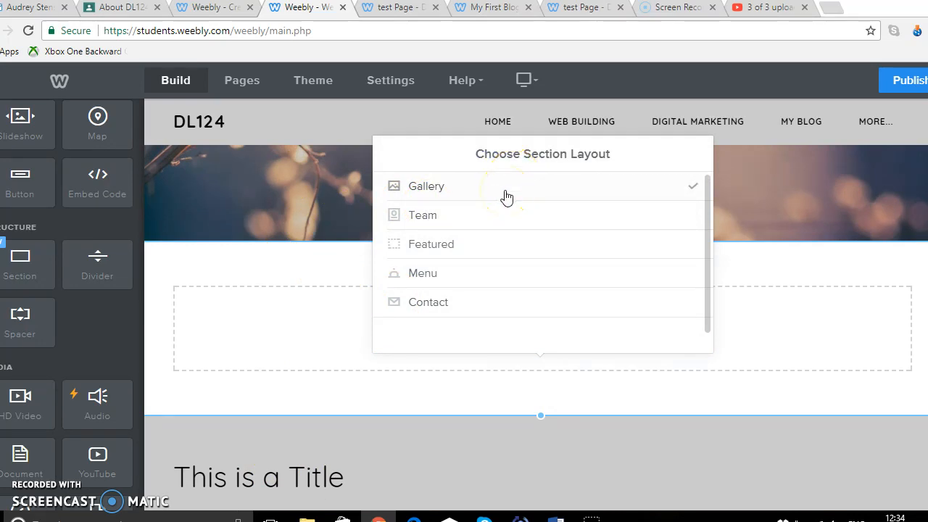
click(430, 311)
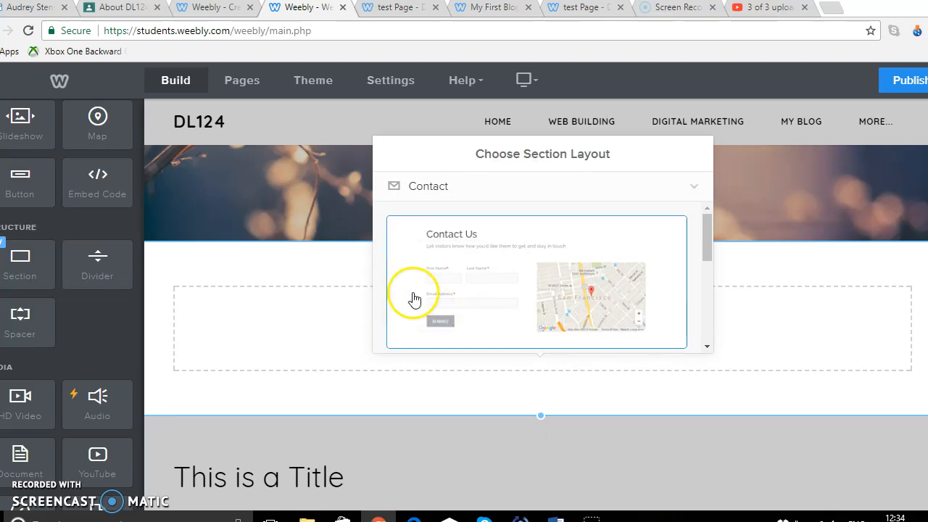
click(707, 332)
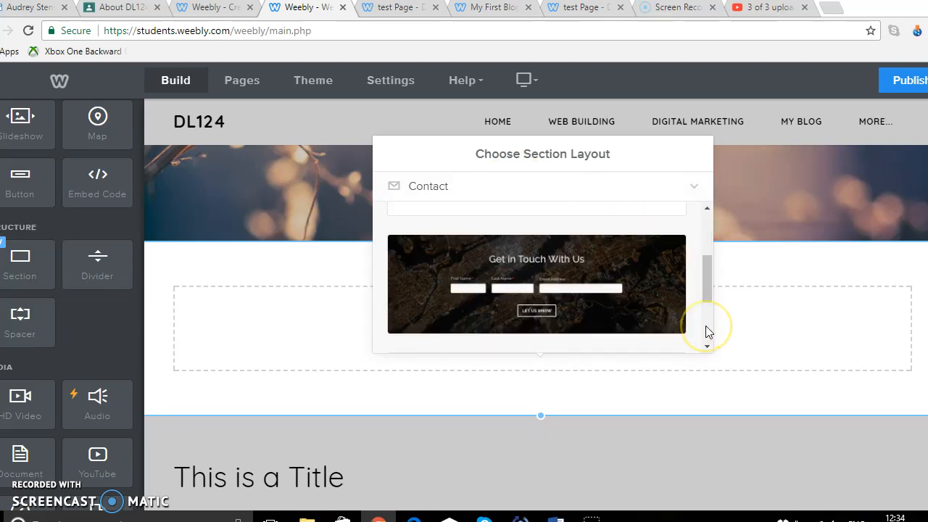
click(647, 315)
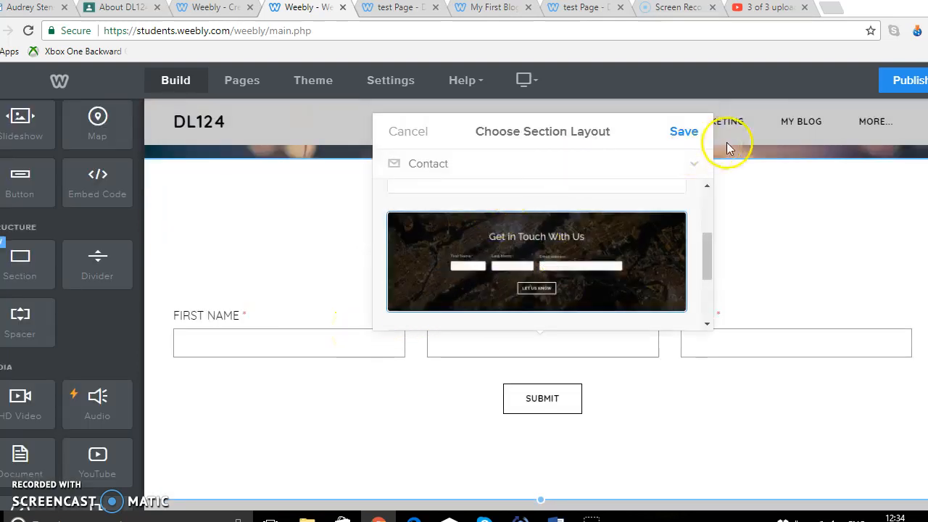
click(682, 134)
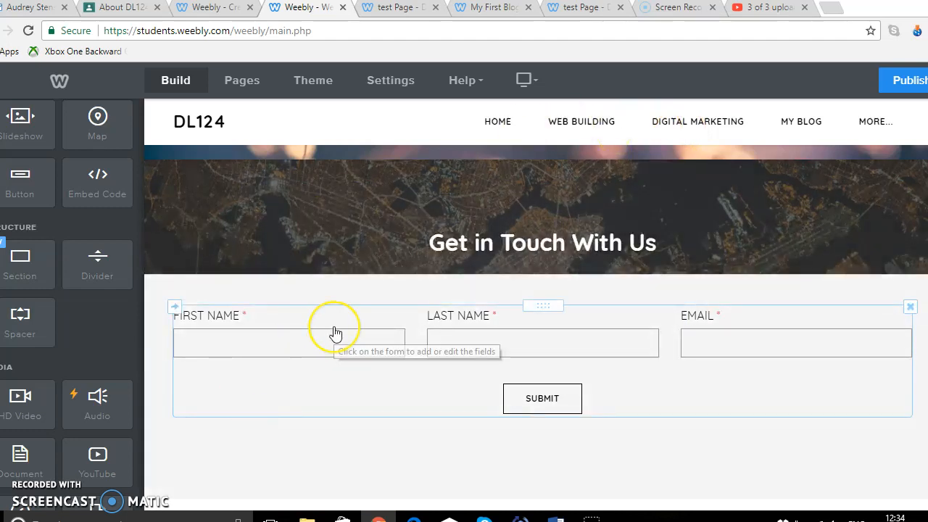
Open the settings of the contact form's First Name and Last Name fields and the form options
click(263, 339)
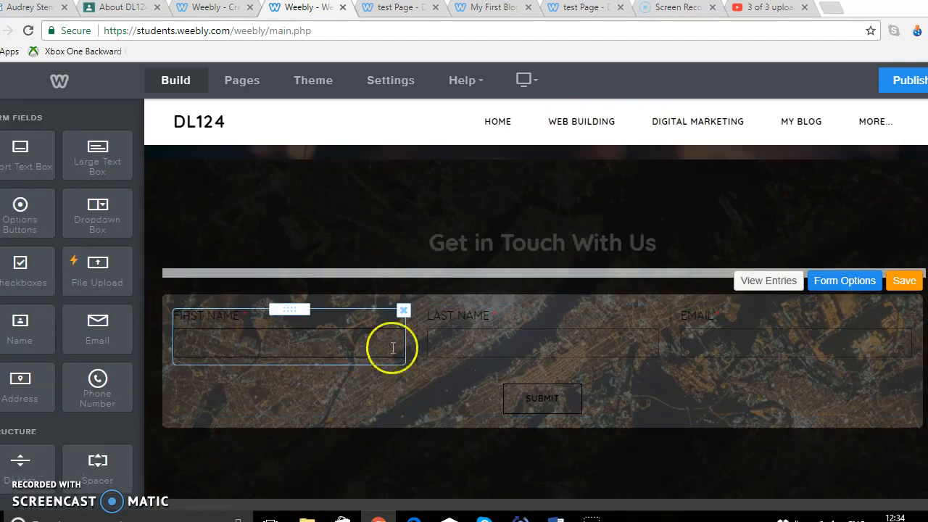
click(573, 353)
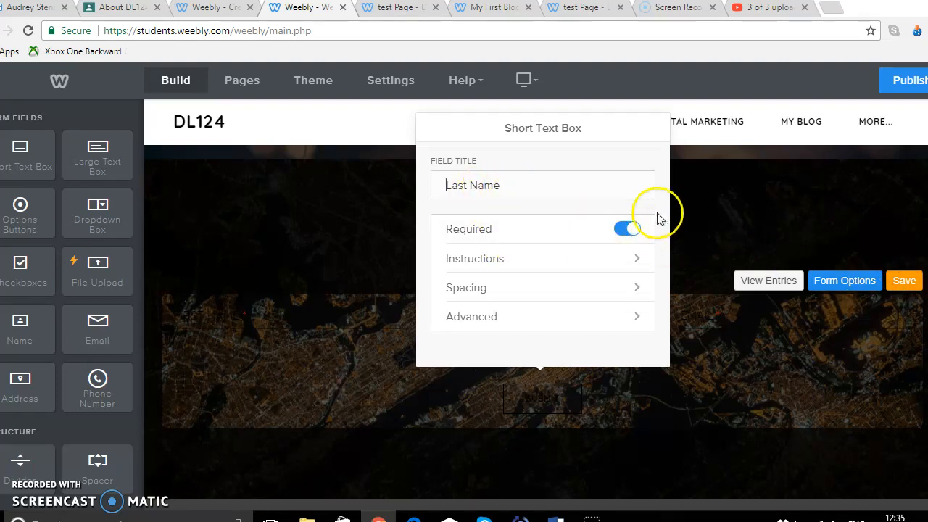
click(709, 210)
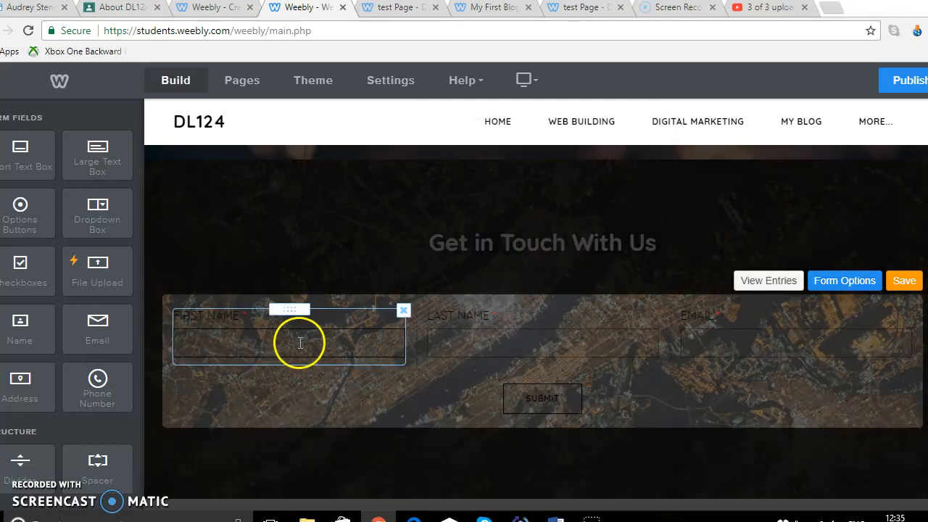
click(300, 344)
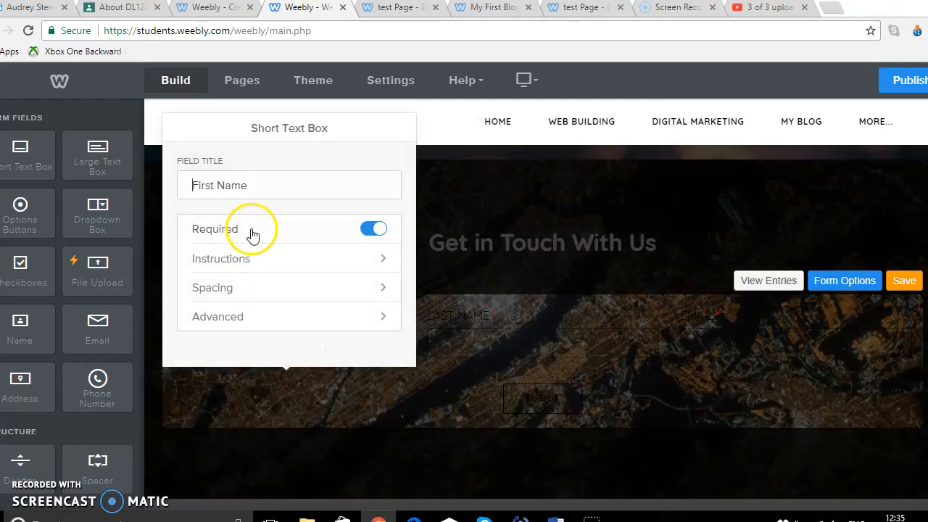
click(769, 352)
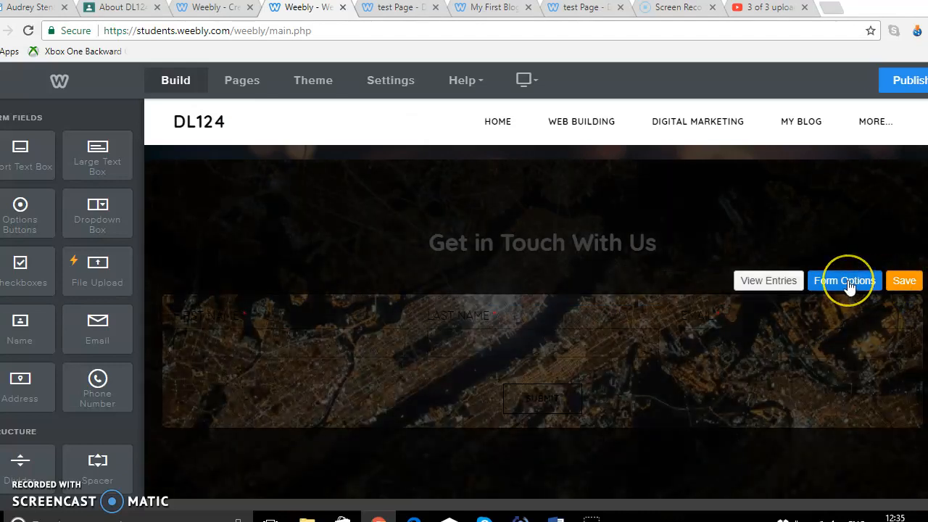
click(847, 284)
click(766, 214)
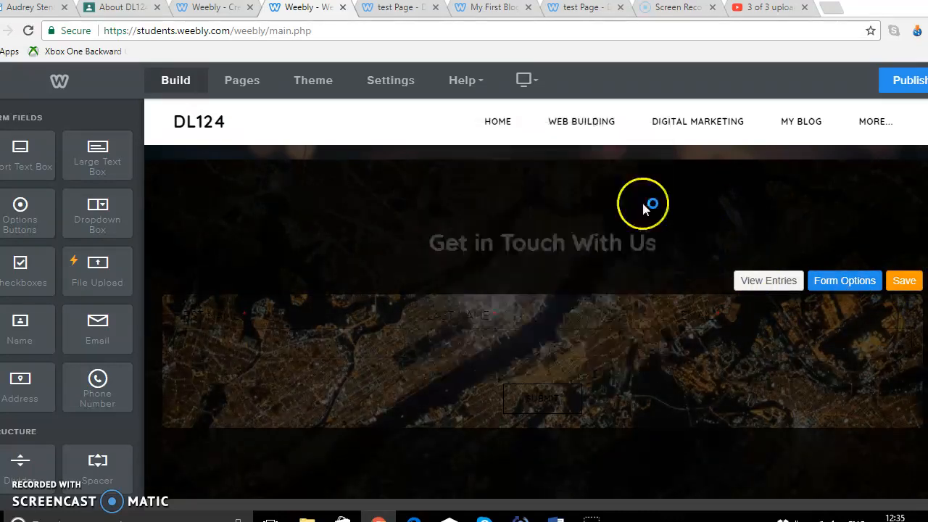
click(321, 351)
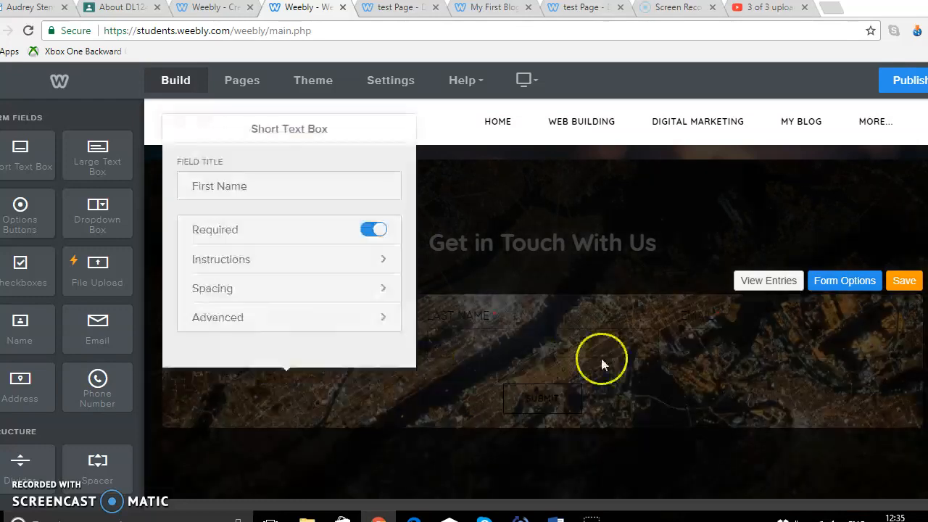
click(683, 415)
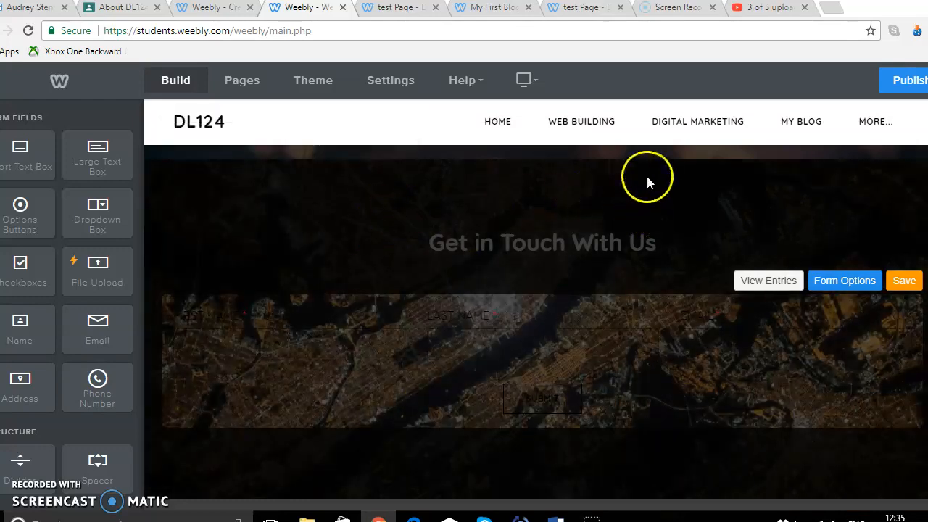
Save the contact form
scroll(842, 220, up, 2)
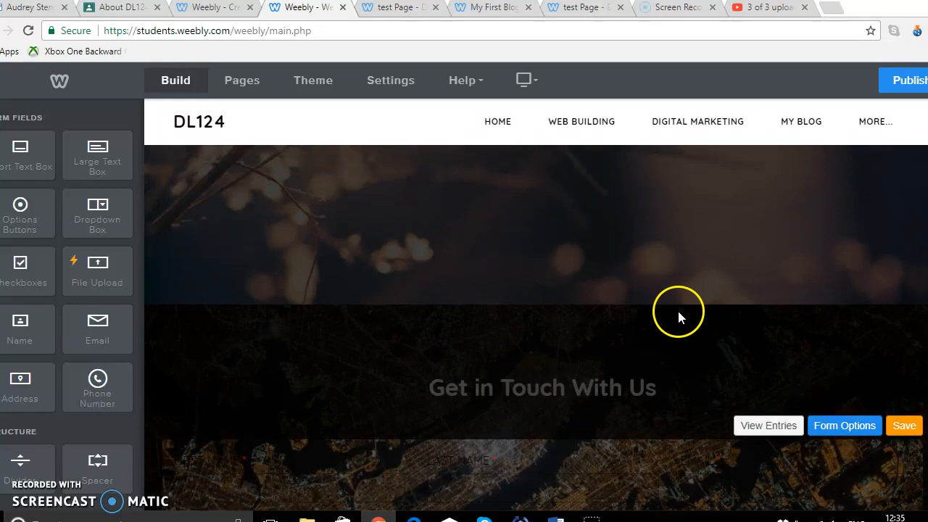
scroll(415, 359, down, 3)
right_click(428, 366)
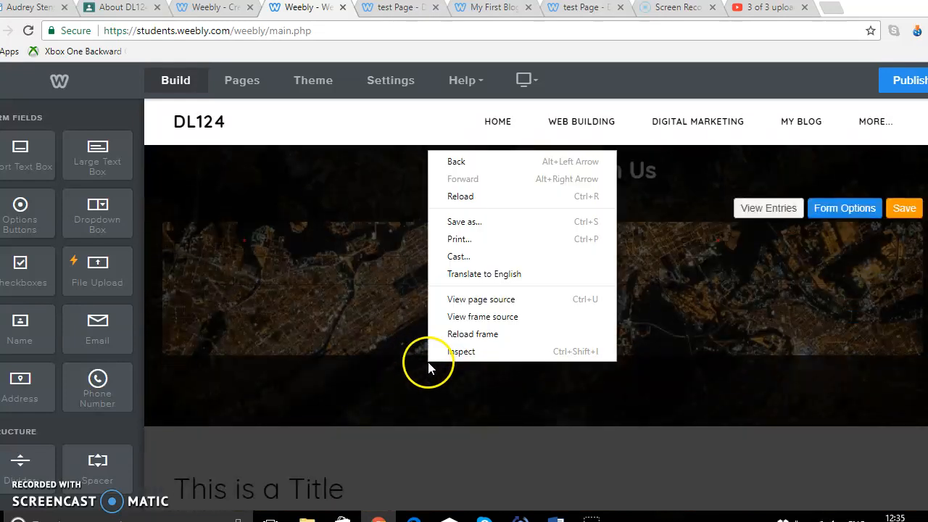
click(338, 414)
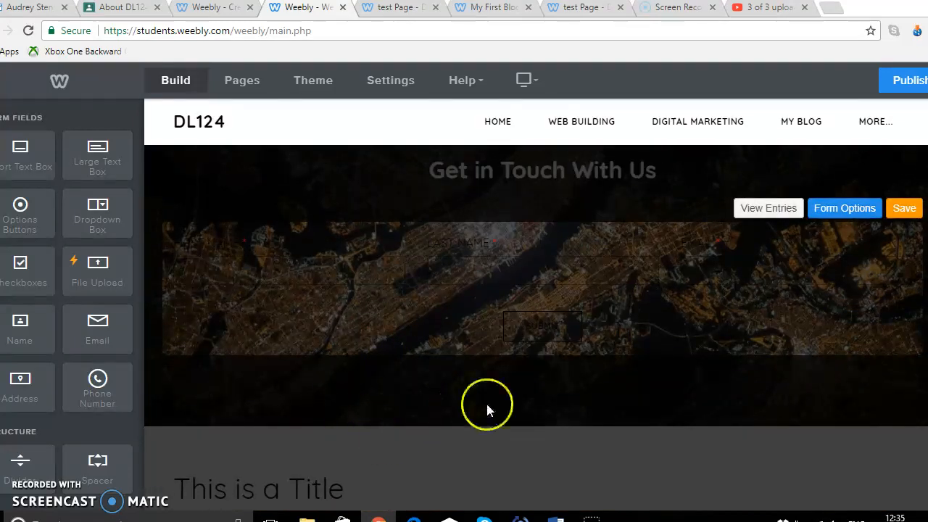
click(906, 208)
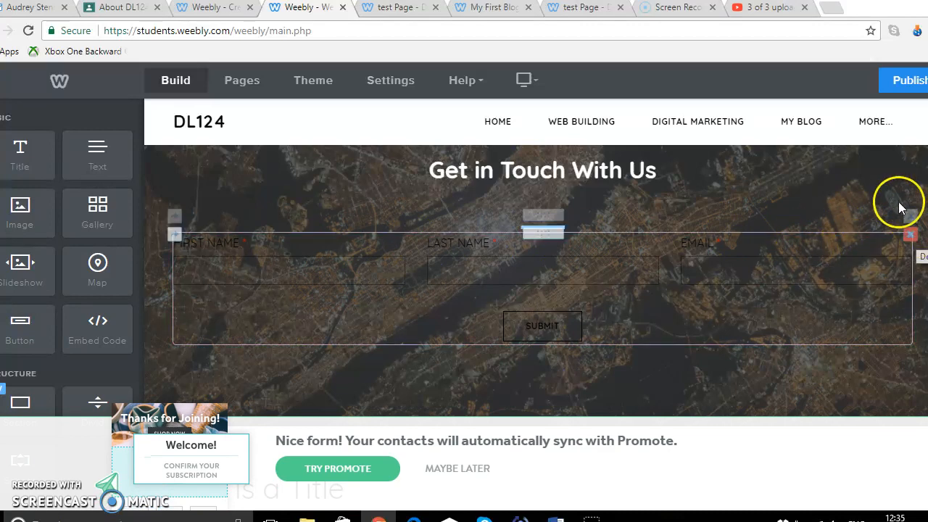
Delete the whole contact section
click(857, 411)
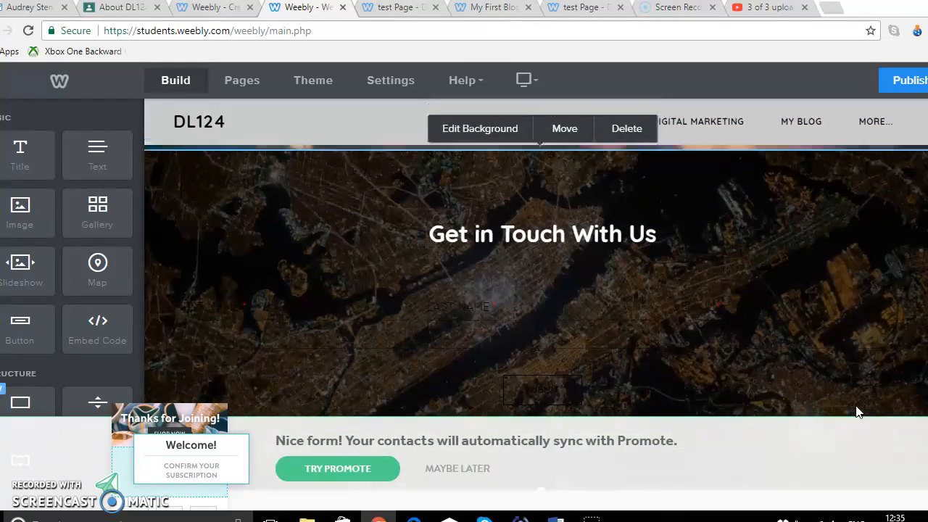
click(625, 138)
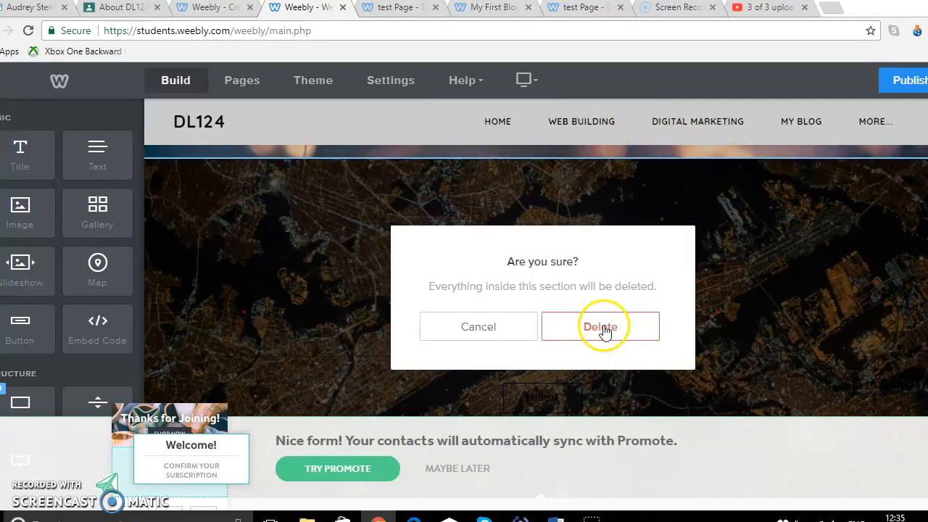
click(605, 330)
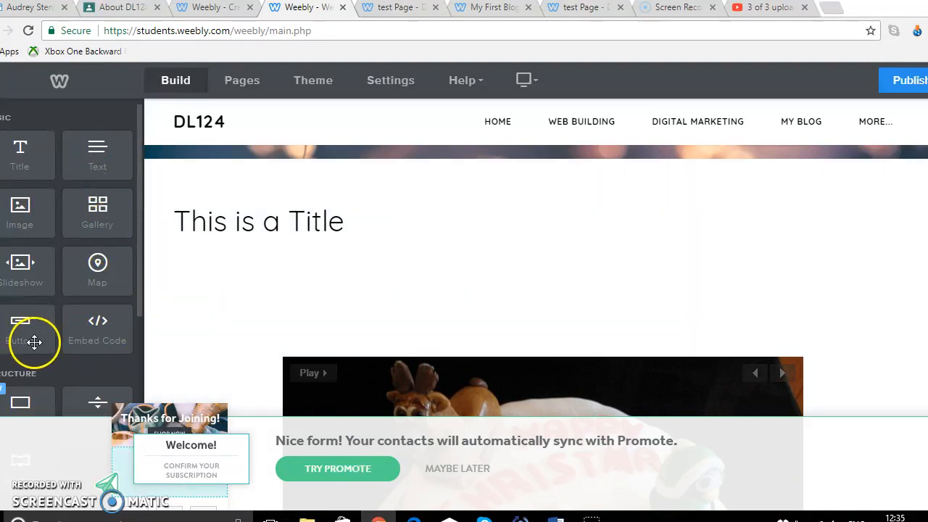
drag(34, 341, 141, 384)
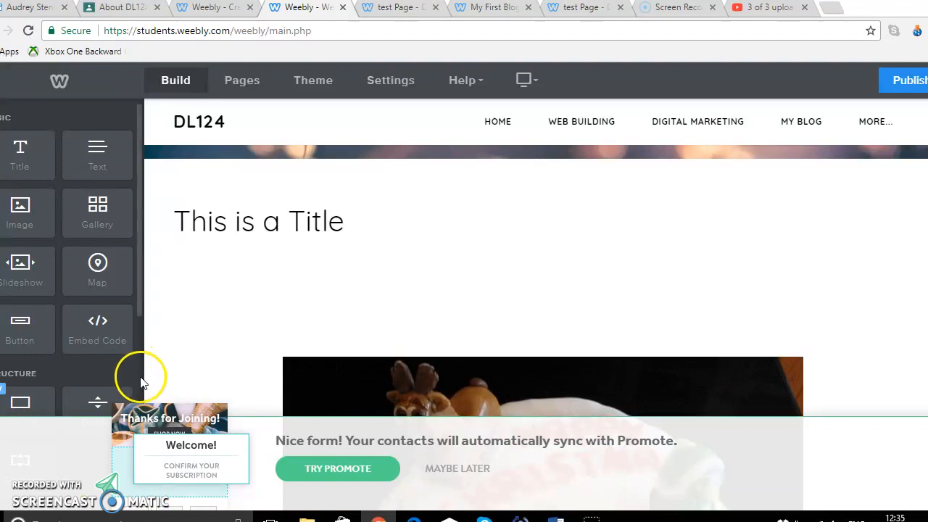
Dismiss the Promote contact-sync prompt at the bottom of the editor
scroll(140, 299, down, 1)
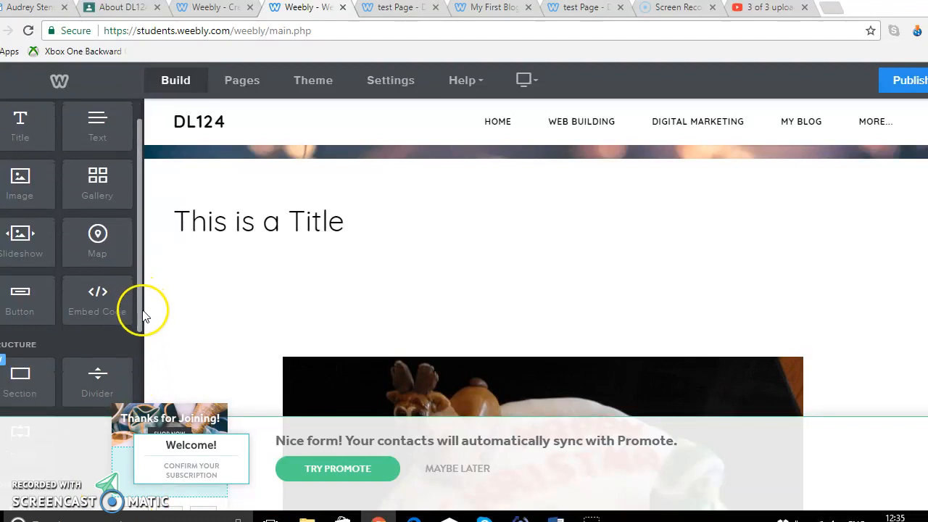
scroll(446, 399, up, 3)
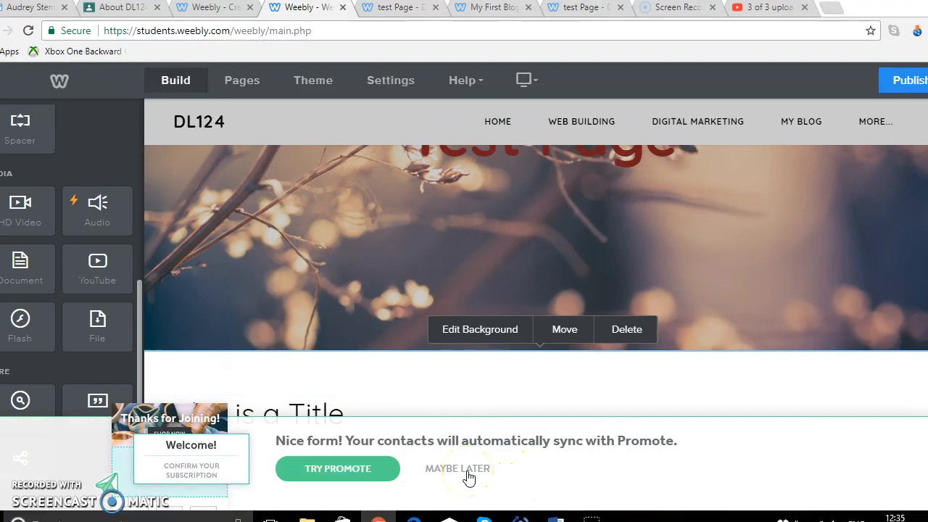
click(464, 469)
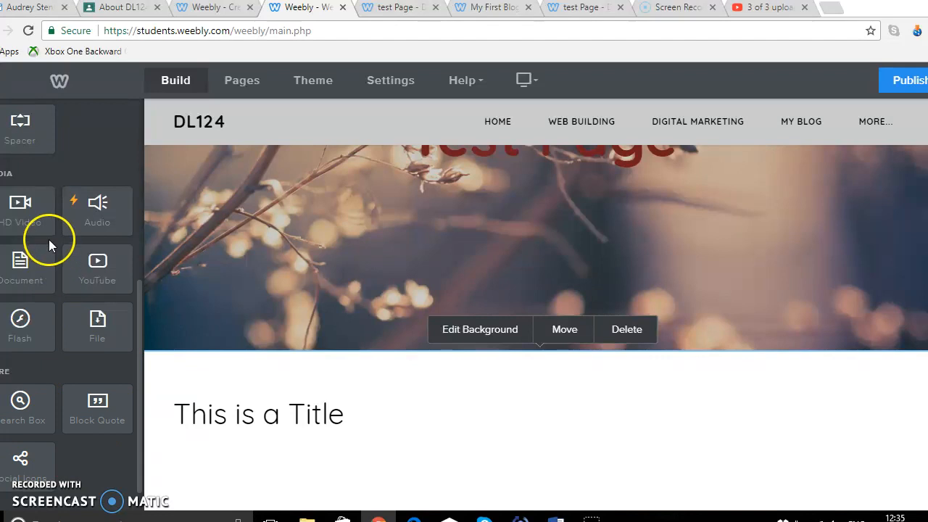
Add a new section above the title using the Contact layout Drop Us a Line and save it
scroll(78, 354, up, 1)
drag(21, 140, 353, 394)
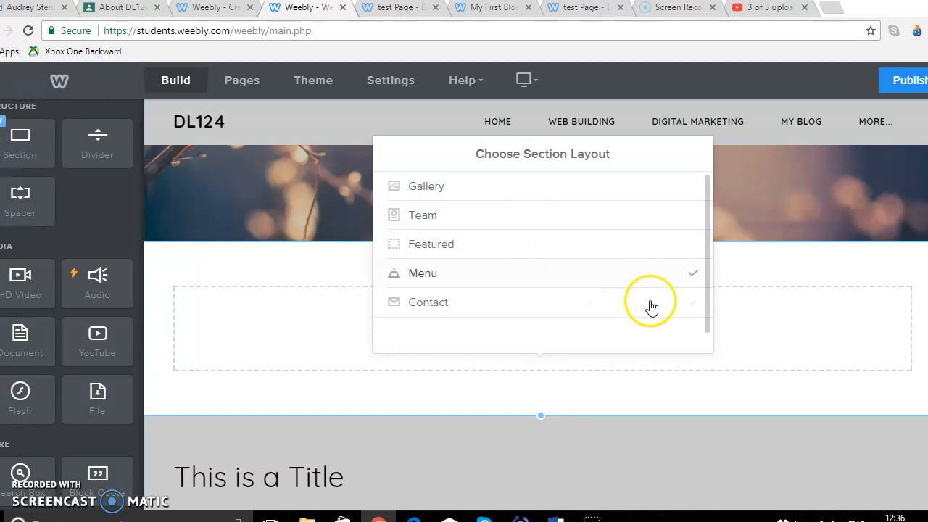
drag(707, 321, 706, 338)
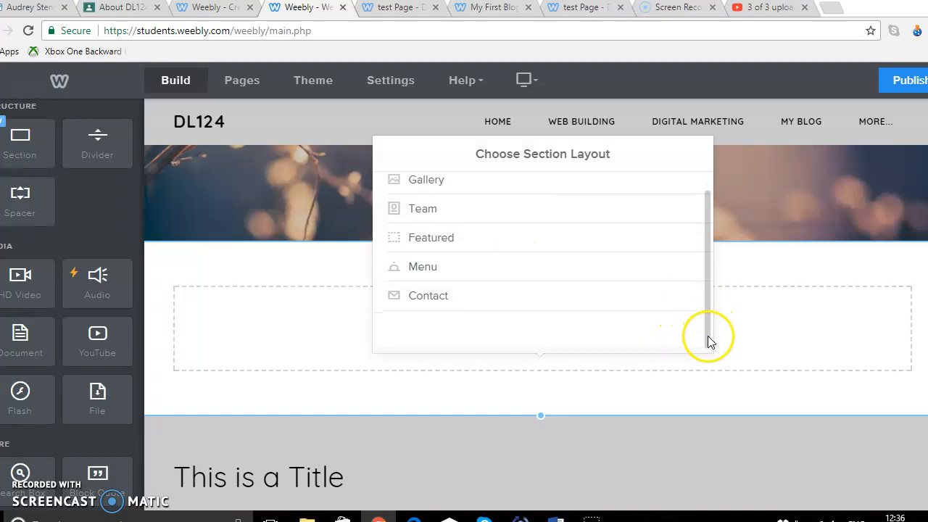
click(458, 298)
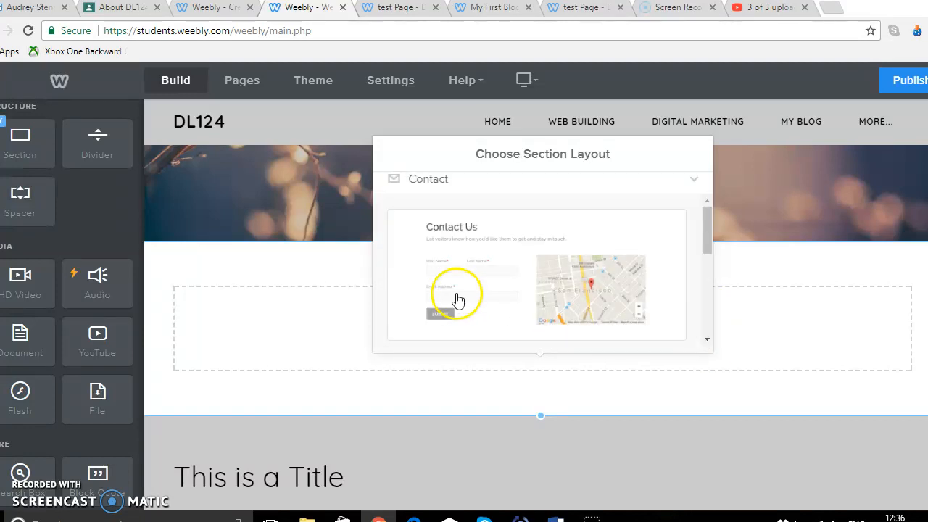
drag(708, 236, 710, 321)
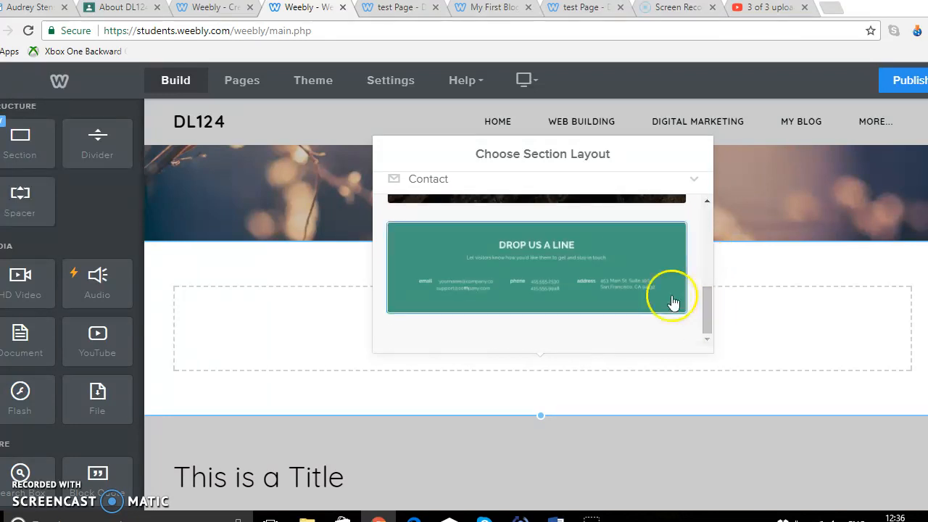
click(634, 265)
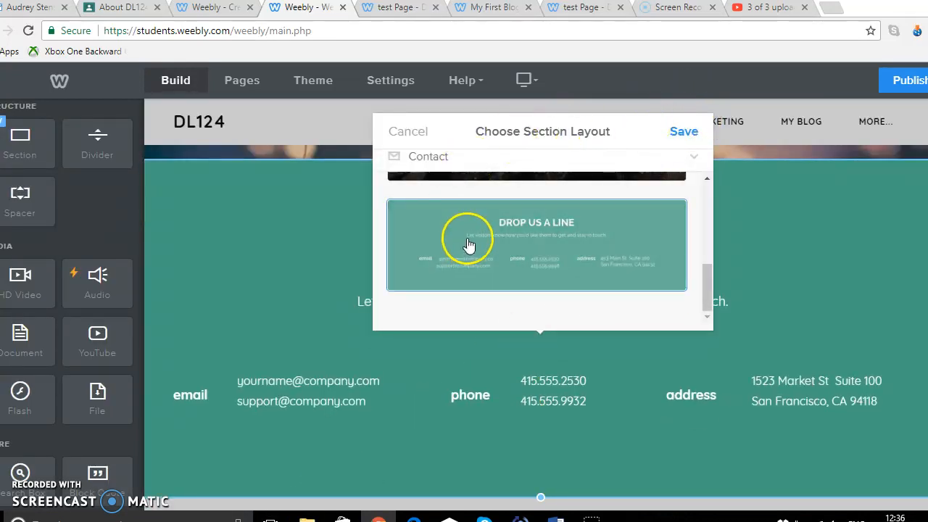
click(696, 134)
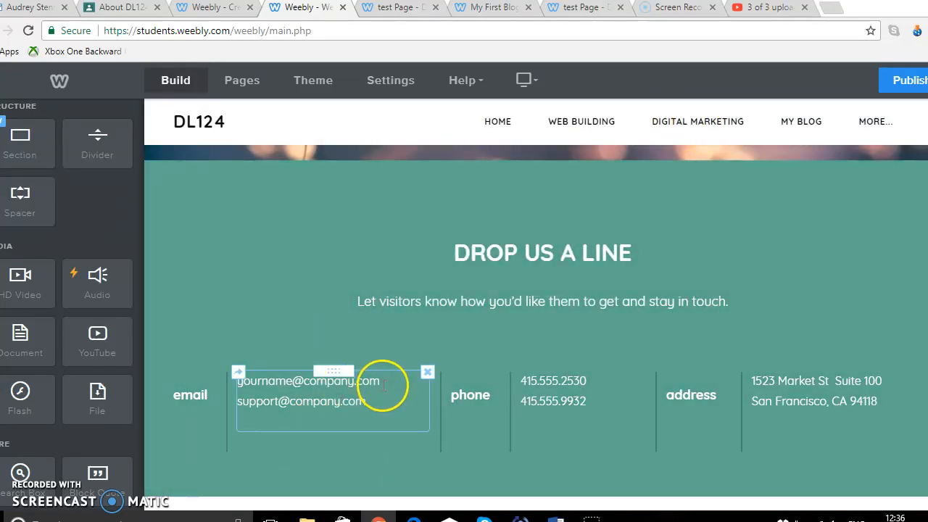
Replace the two sample e-mail lines with a company name and the owner's e-mail address
drag(382, 380, 226, 381)
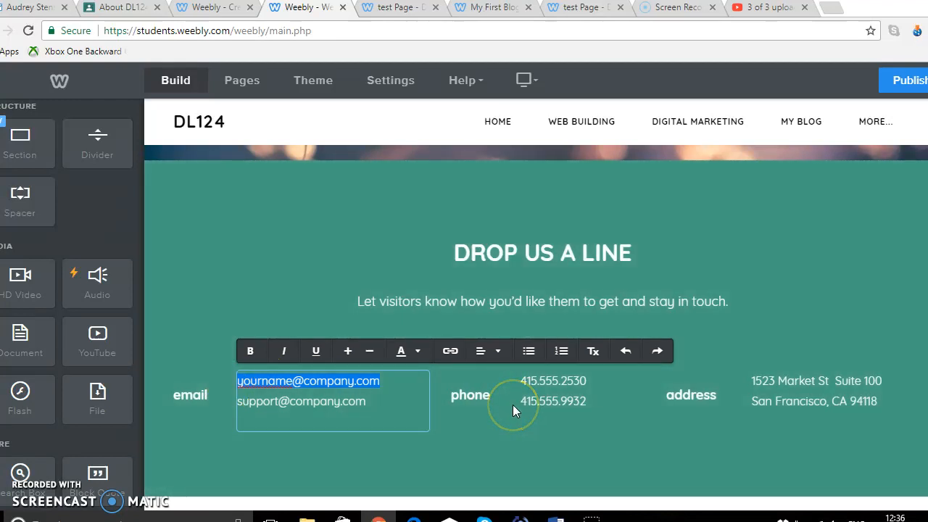
text(audrey's company)
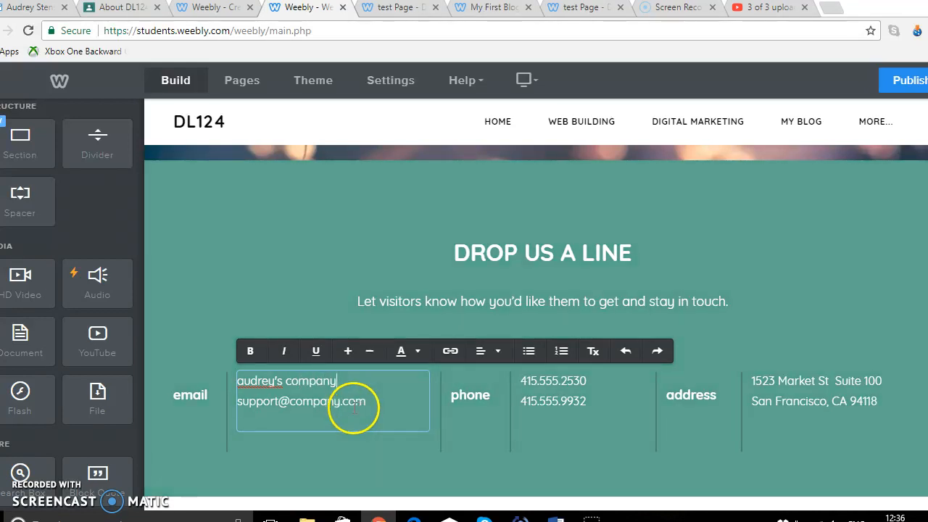
drag(353, 408, 255, 401)
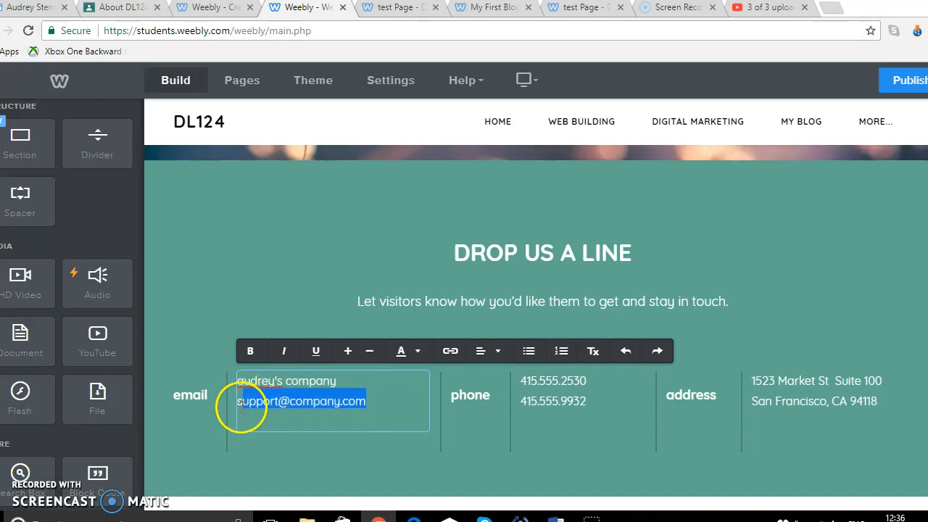
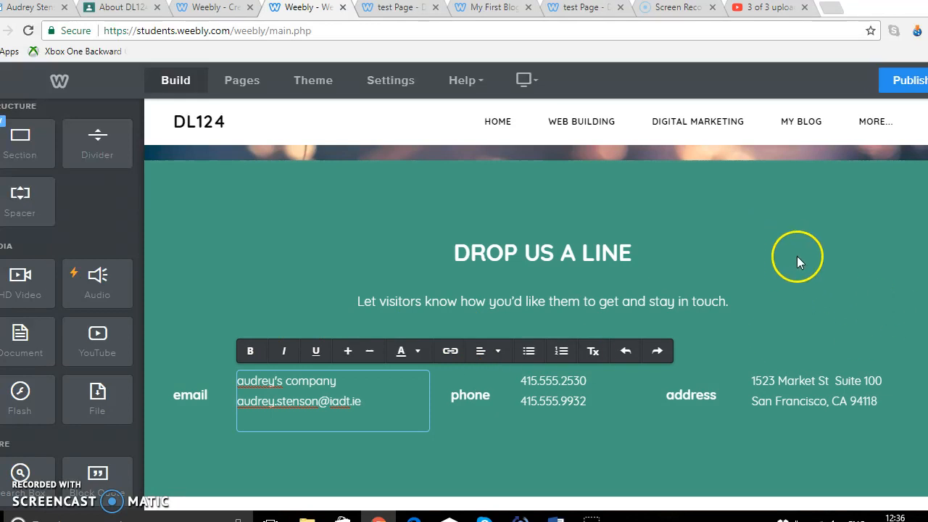
Publish the website and open the published site from the confirmation
click(905, 79)
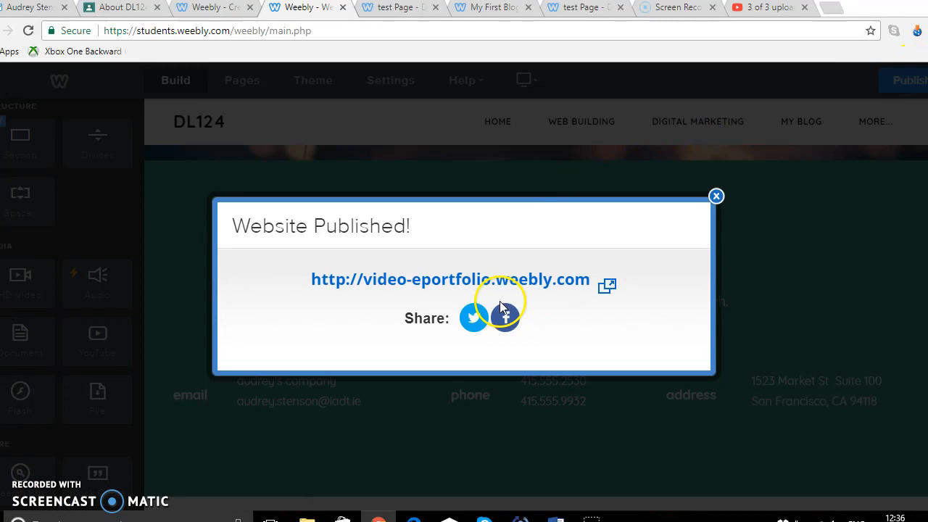
click(533, 288)
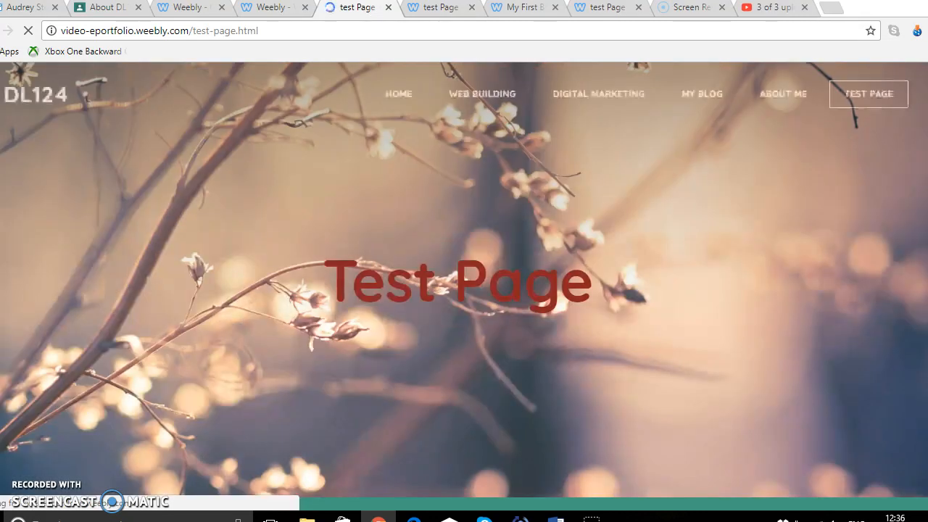
Scroll through the published test page to review its sections
scroll(873, 98, down, 5)
scroll(464, 298, down, 5)
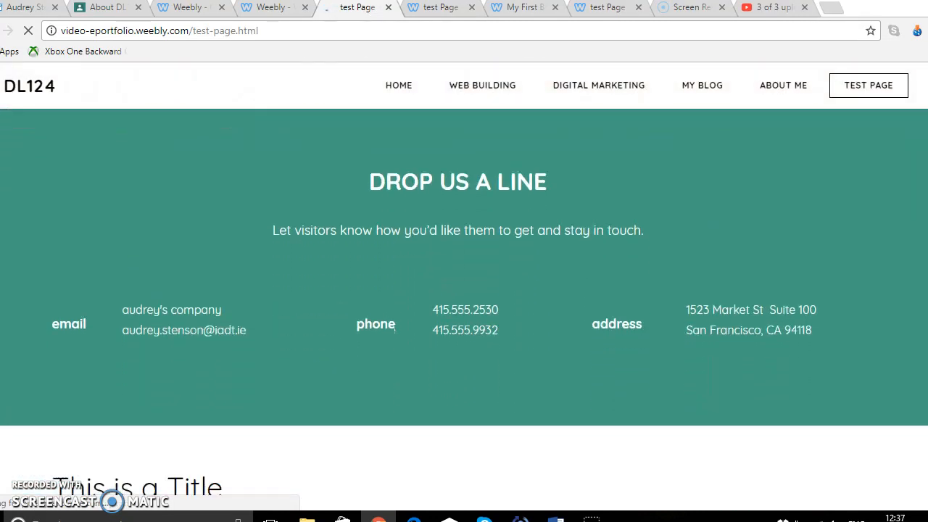
scroll(464, 290, down, 6)
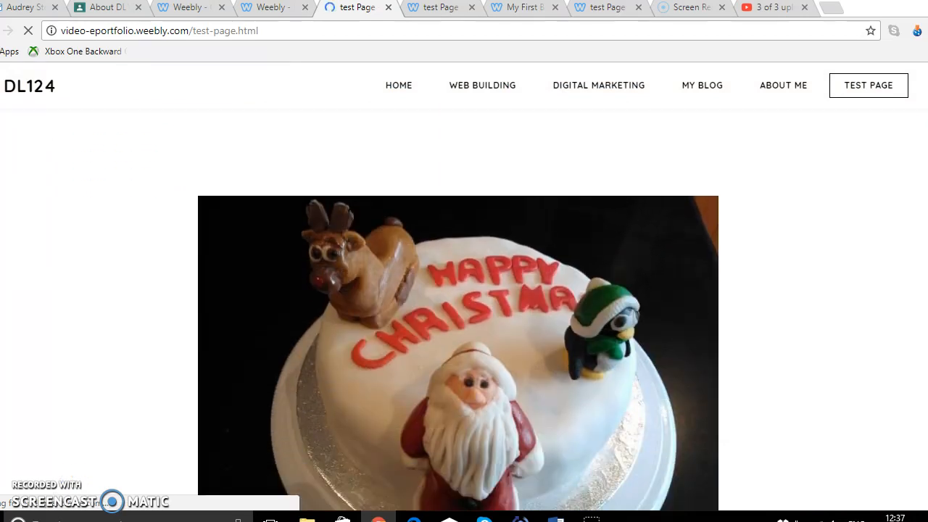
scroll(464, 290, down, 2)
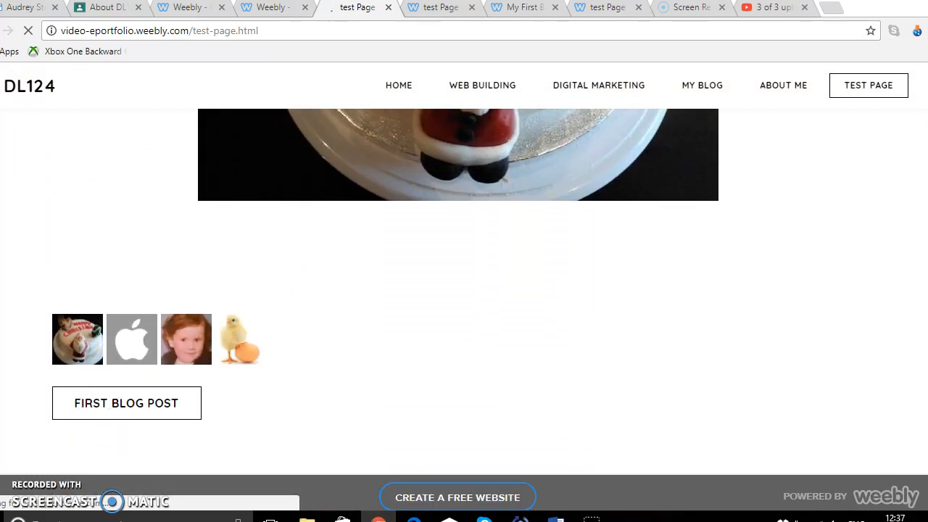
scroll(464, 290, up, 15)
scroll(464, 290, up, 2)
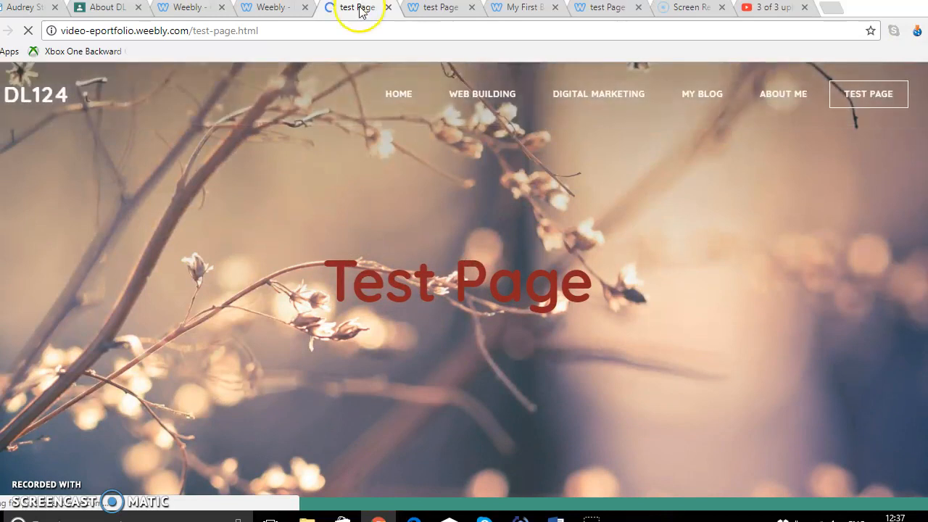
Return to the editor and add a divider and a spacer between the title and the slideshow
click(269, 9)
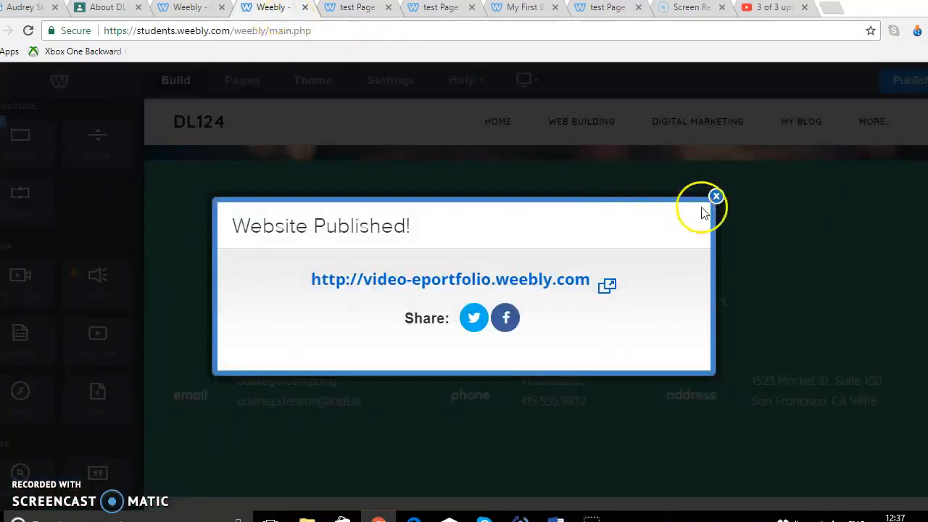
click(716, 196)
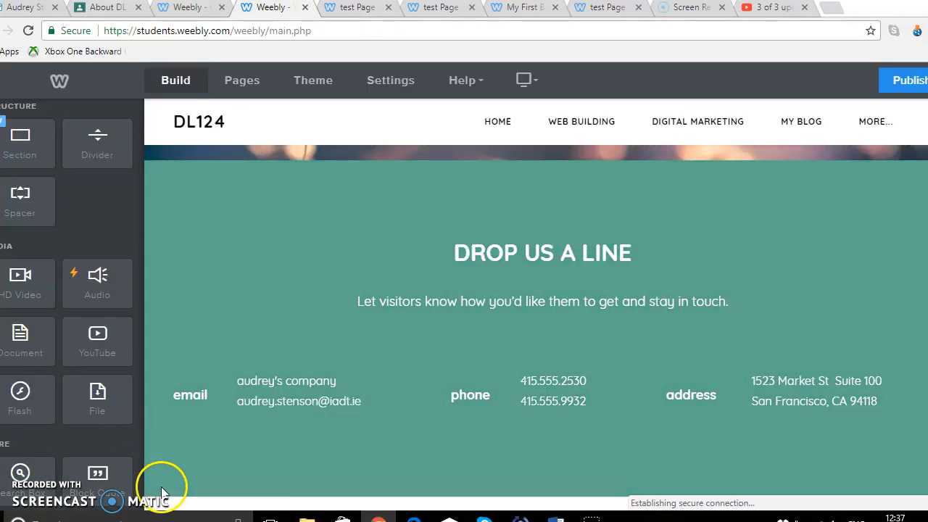
drag(139, 447, 141, 493)
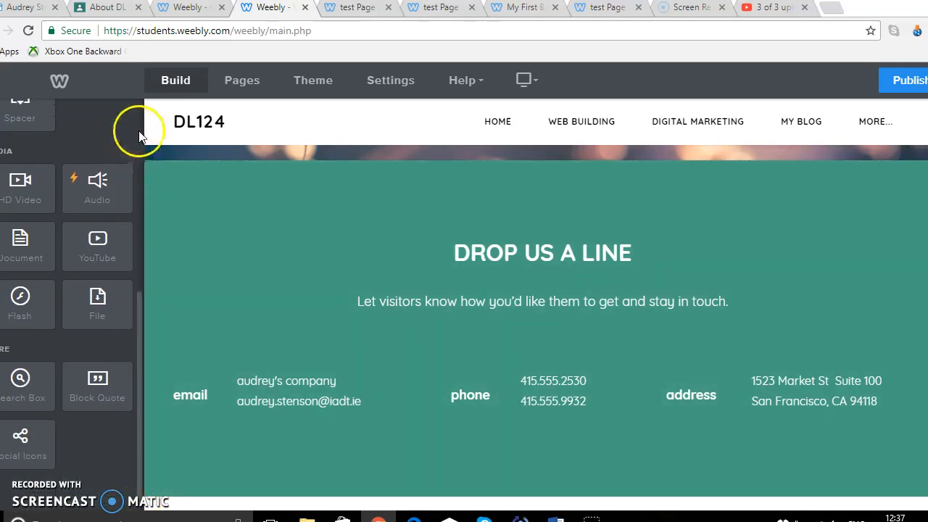
drag(138, 301, 106, 229)
scroll(728, 334, down, 3)
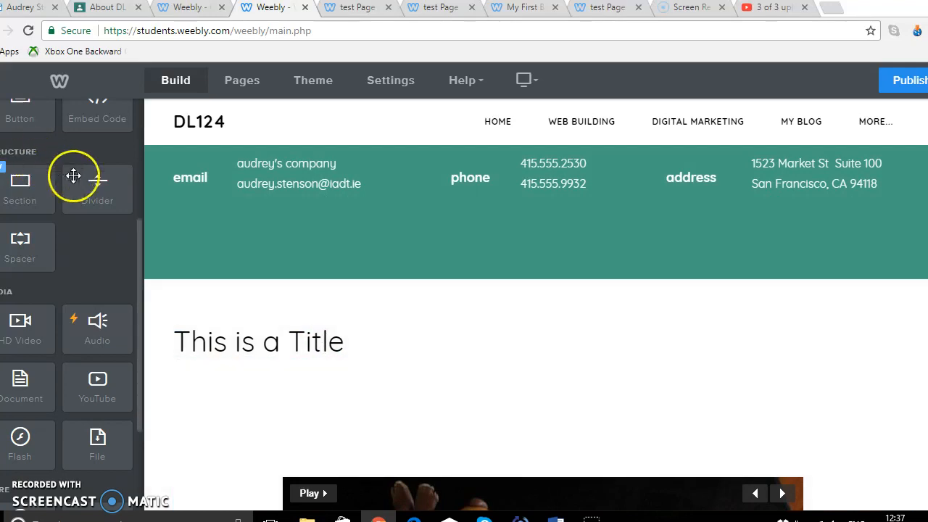
drag(74, 177, 344, 425)
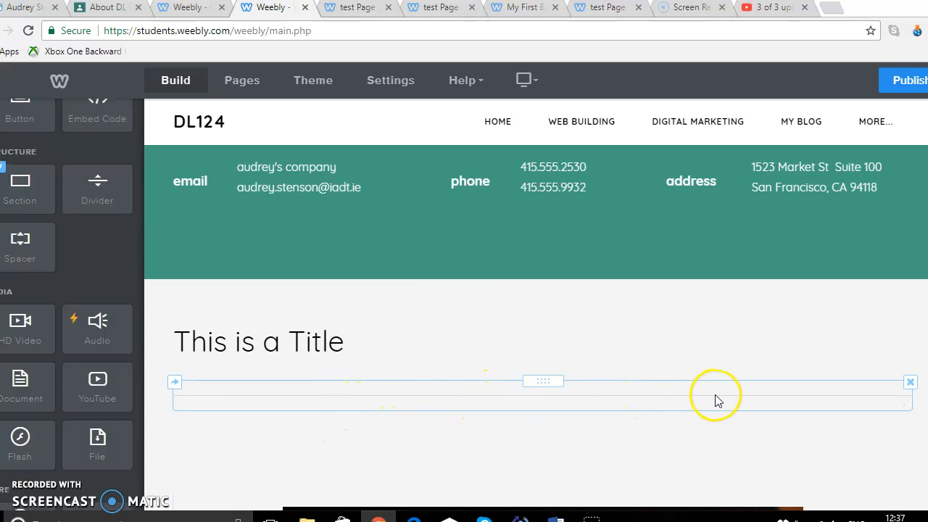
drag(20, 249, 336, 327)
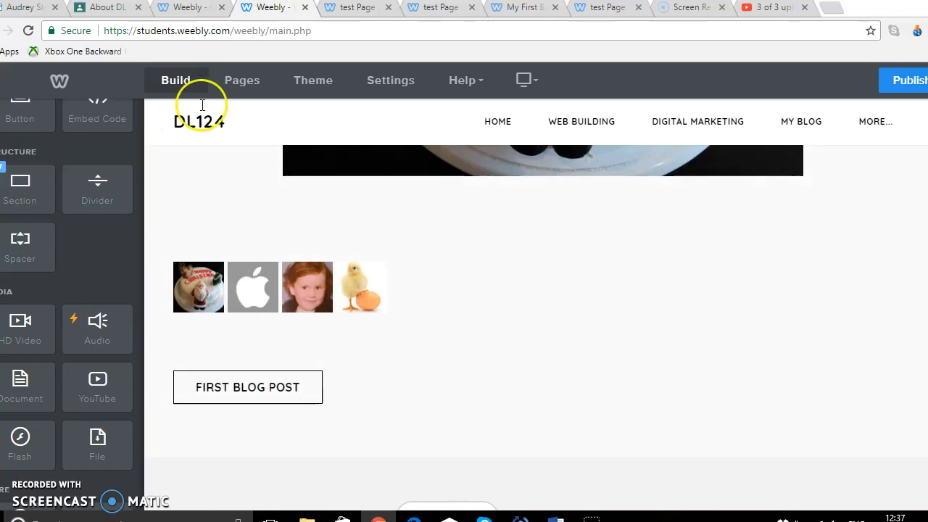
Publish the site again and open the live version
click(906, 78)
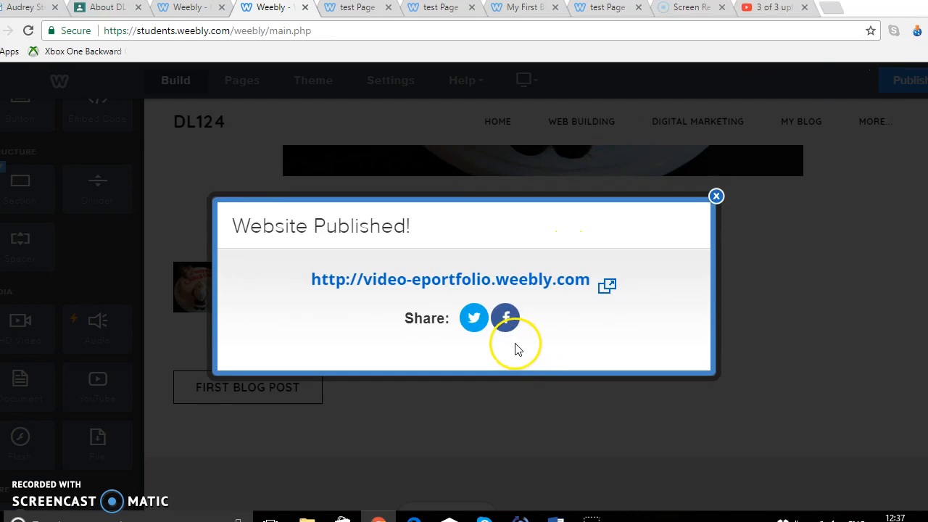
click(525, 288)
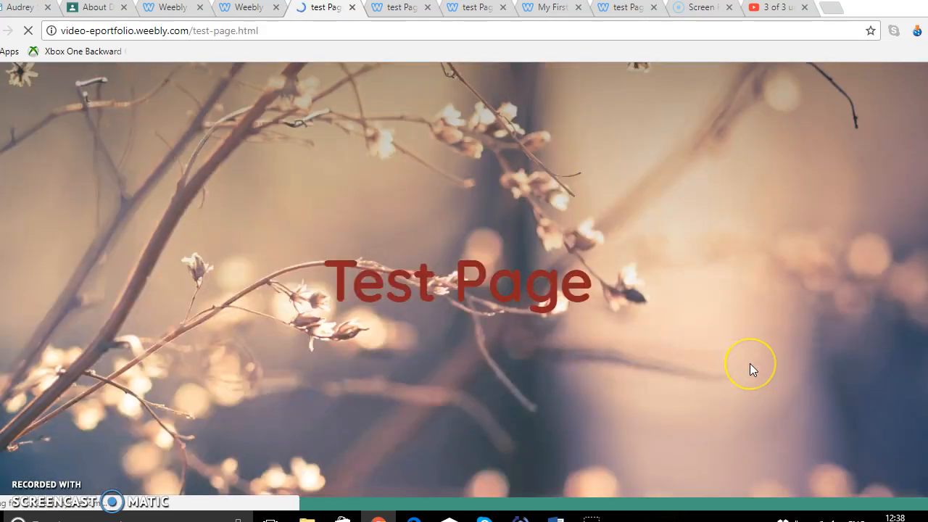
Scroll through the republished test page to check the divider, spacer, slideshow and button
scroll(753, 370, down, 5)
scroll(752, 370, down, 2)
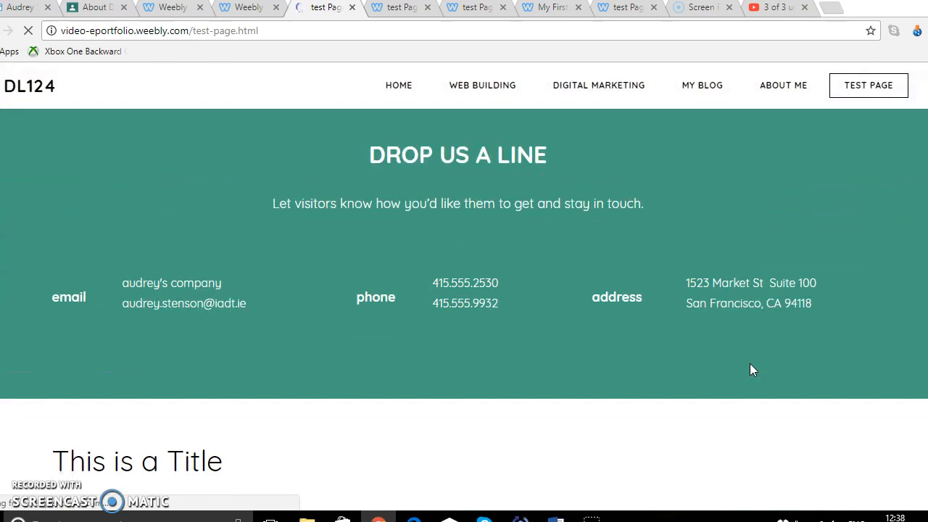
scroll(751, 370, down, 3)
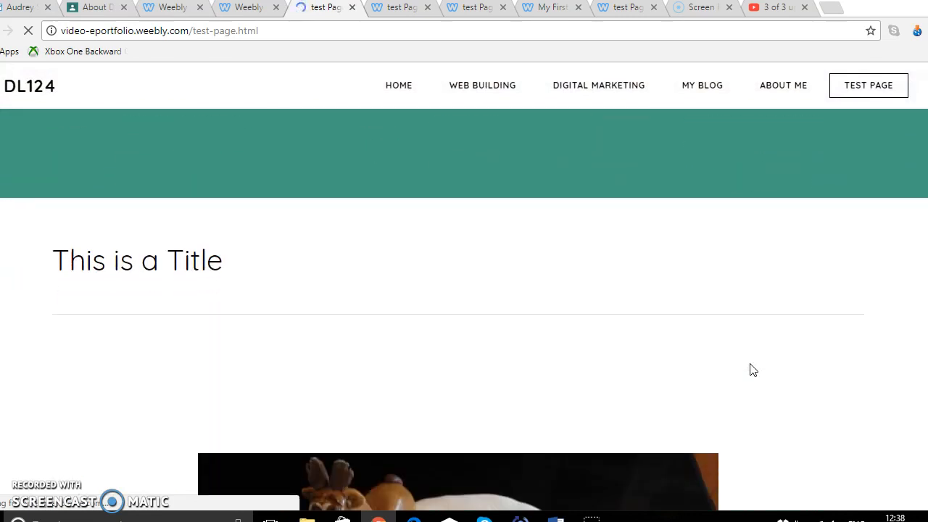
click(473, 291)
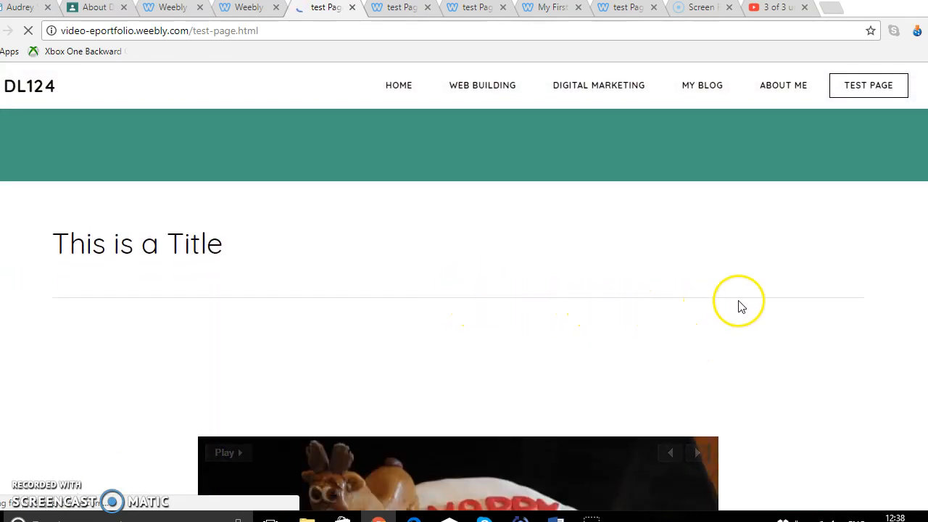
scroll(756, 366, down, 5)
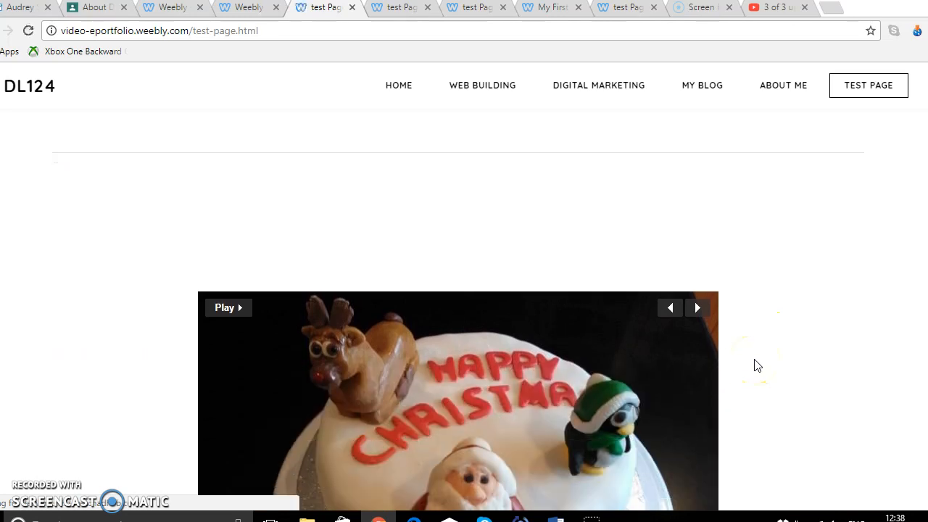
scroll(756, 367, down, 4)
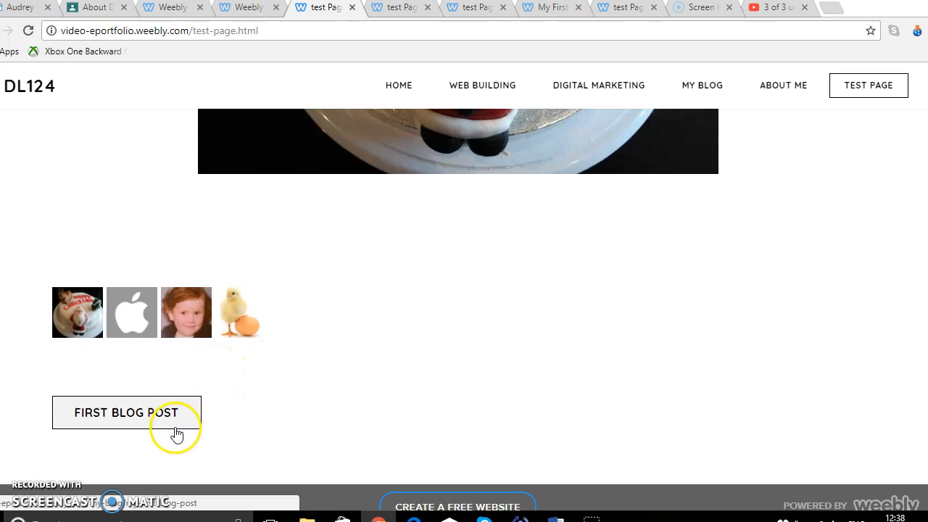
click(246, 9)
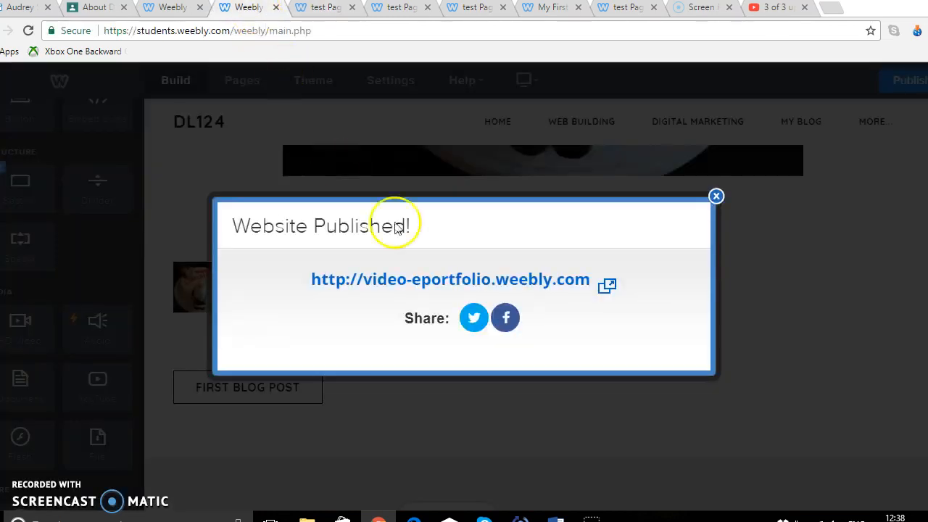
Close the publish confirmation and add a Social Icons element below the First Blog Post button
click(716, 197)
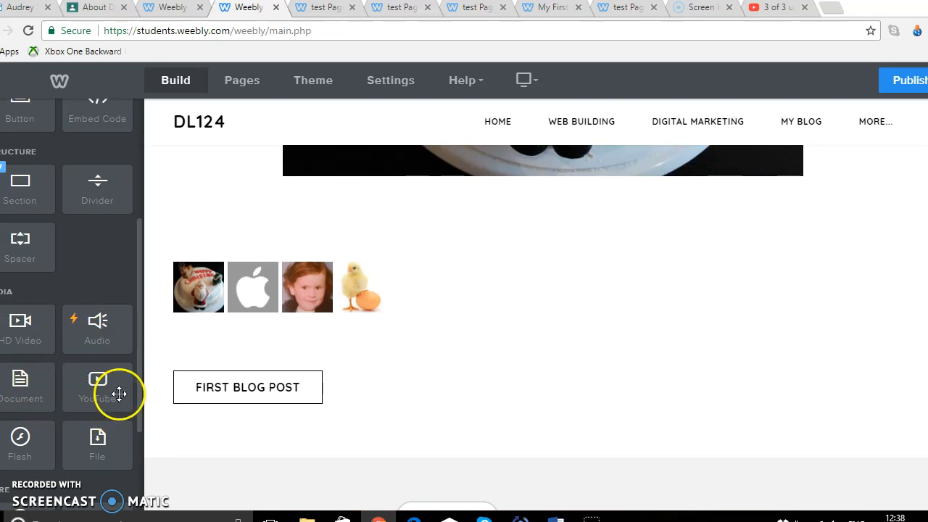
drag(140, 383, 141, 414)
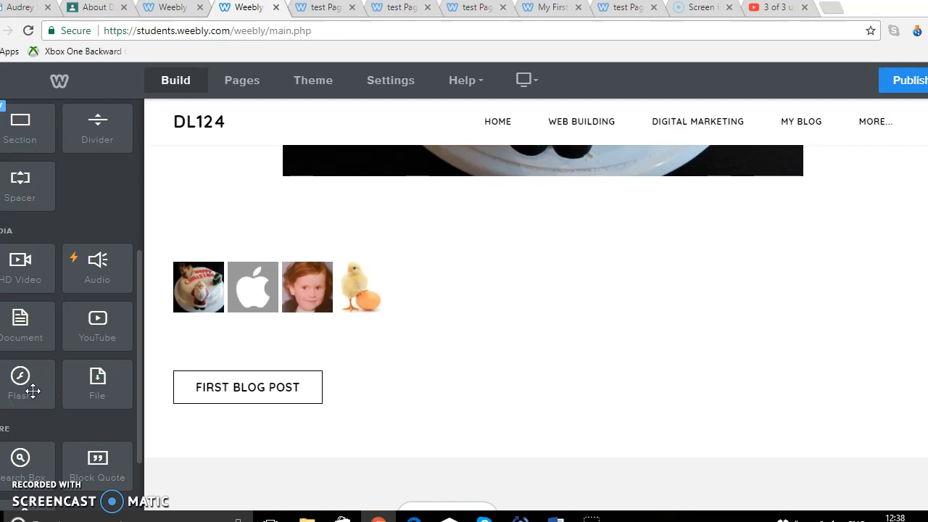
drag(138, 407, 151, 467)
scroll(25, 439, up, 2)
scroll(25, 439, down, 2)
scroll(26, 428, up, 1)
scroll(26, 428, down, 1)
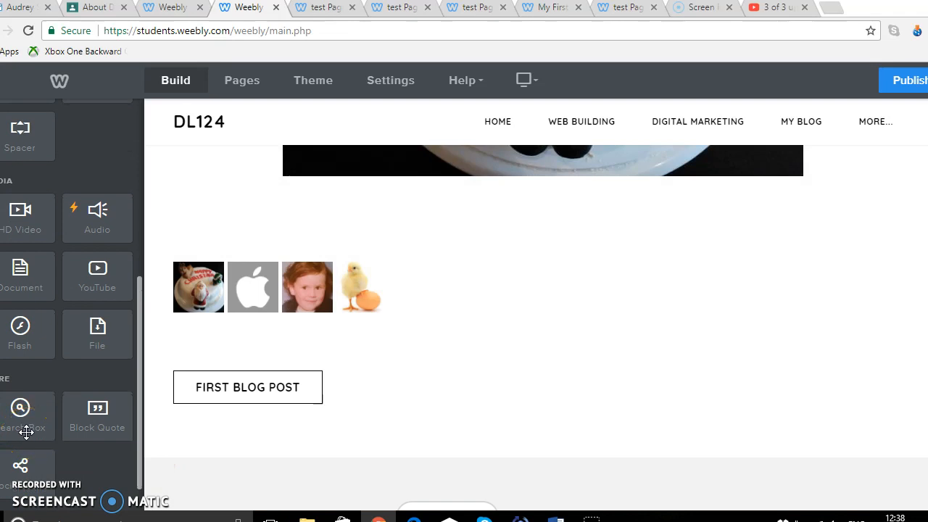
drag(26, 433, 132, 481)
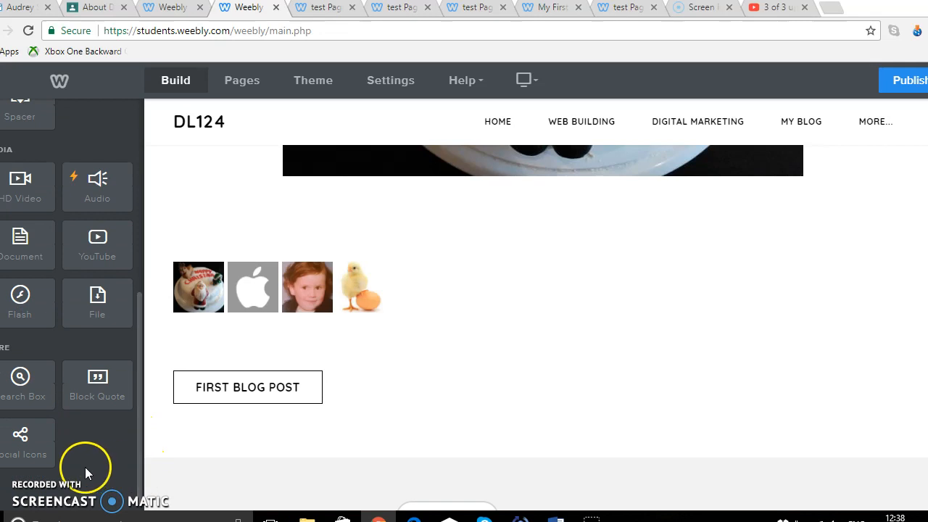
drag(29, 457, 460, 416)
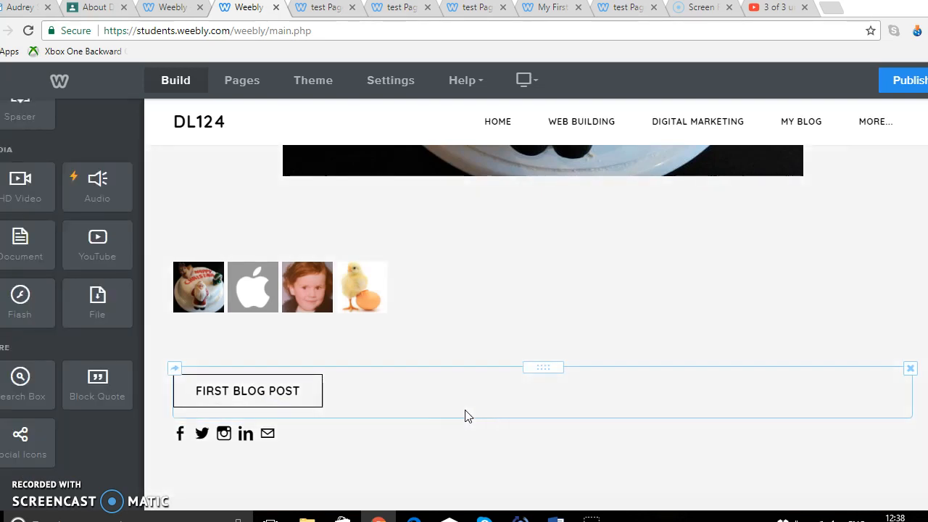
Open the social icons' Manage Icons list and hide the Facebook icon
click(264, 460)
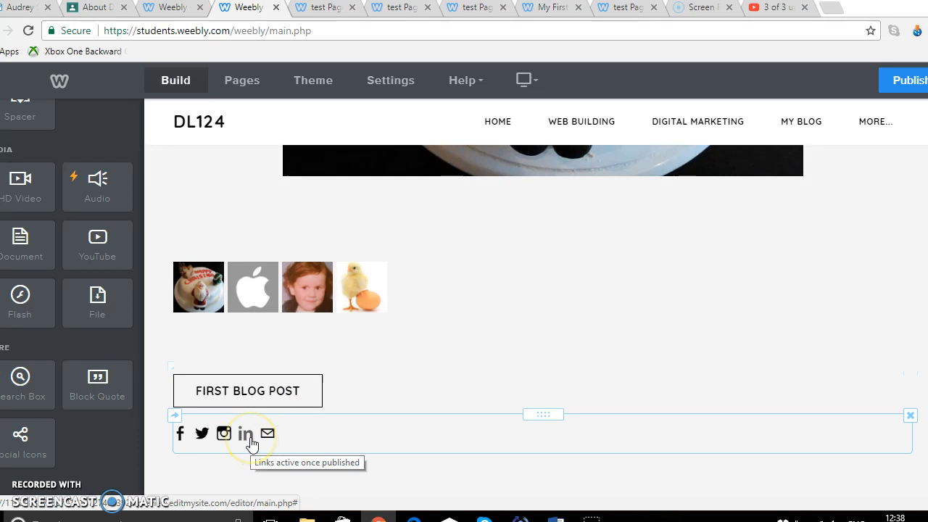
click(325, 433)
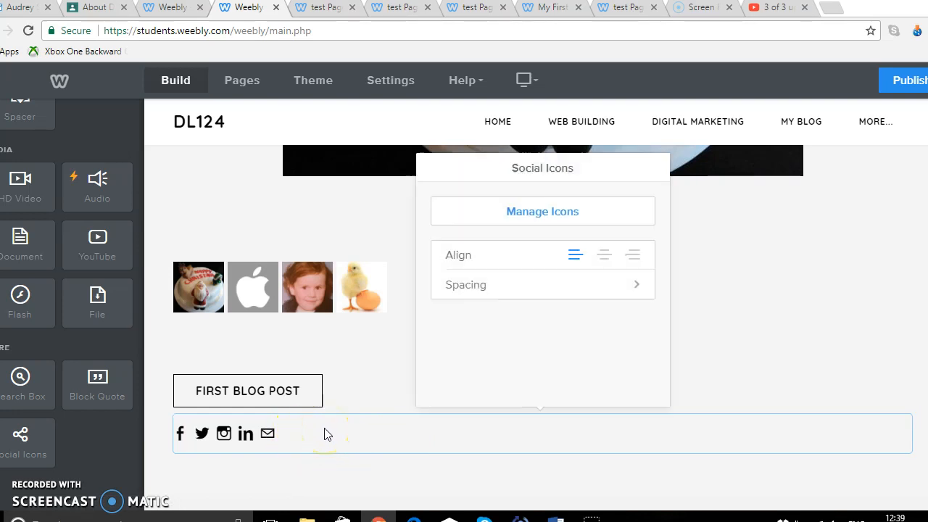
click(592, 220)
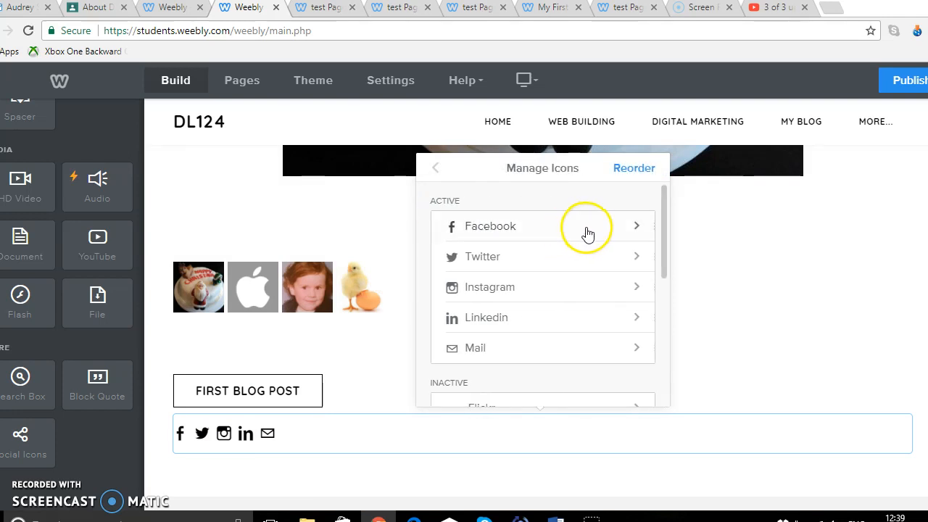
click(588, 232)
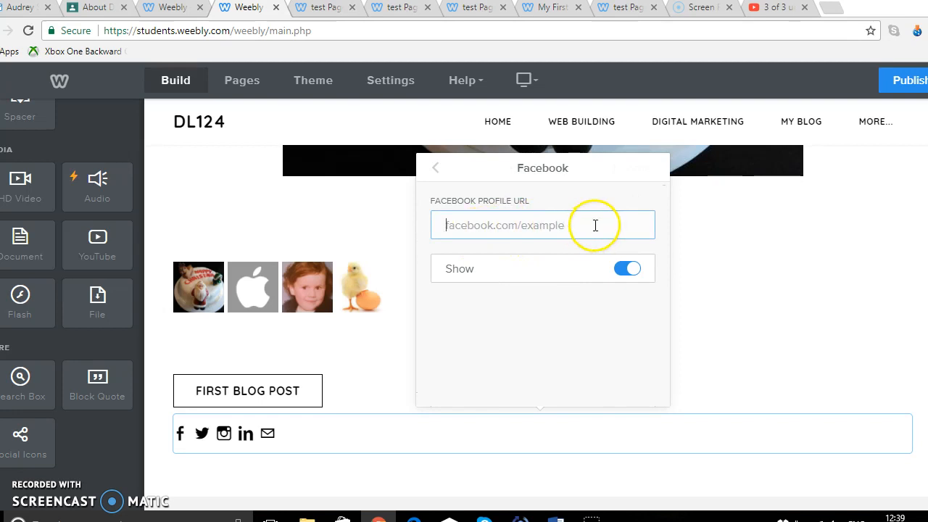
click(627, 270)
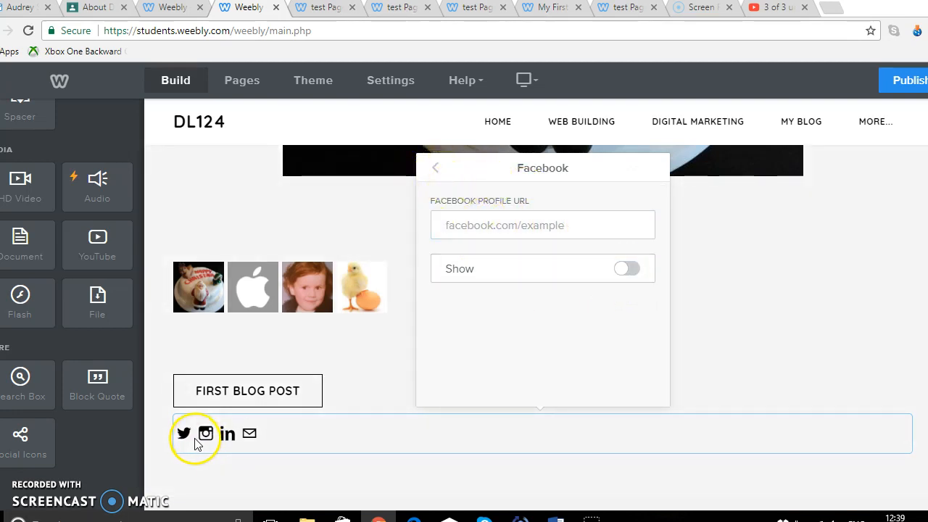
click(629, 274)
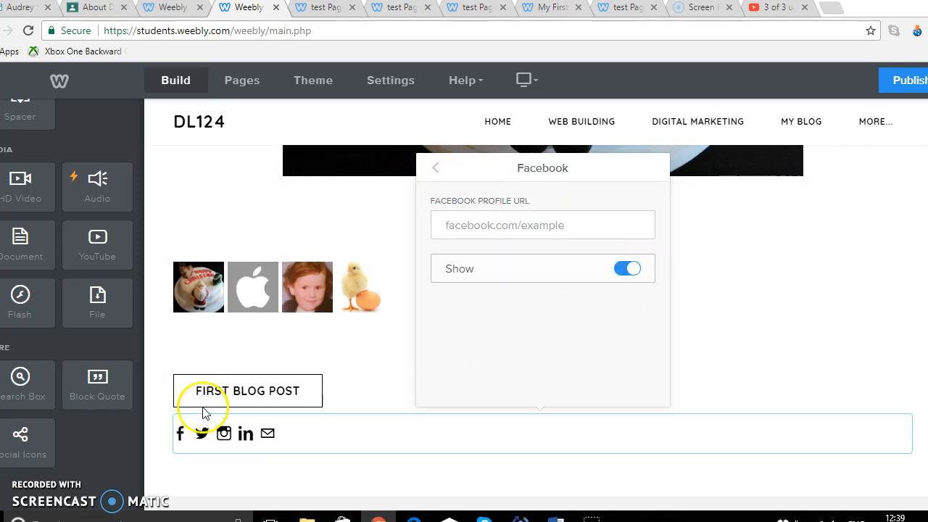
click(627, 268)
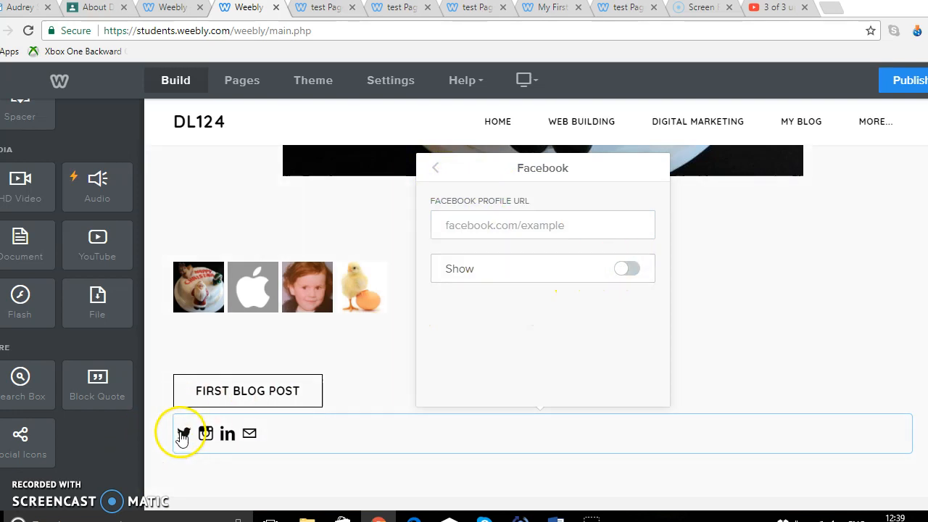
click(436, 171)
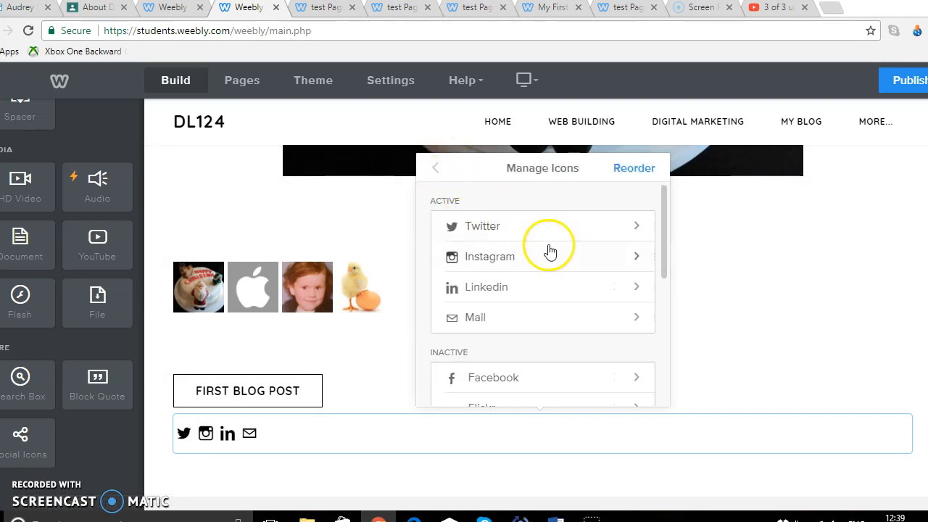
Turn on the Google+ icon in the social icons list
drag(665, 255, 671, 366)
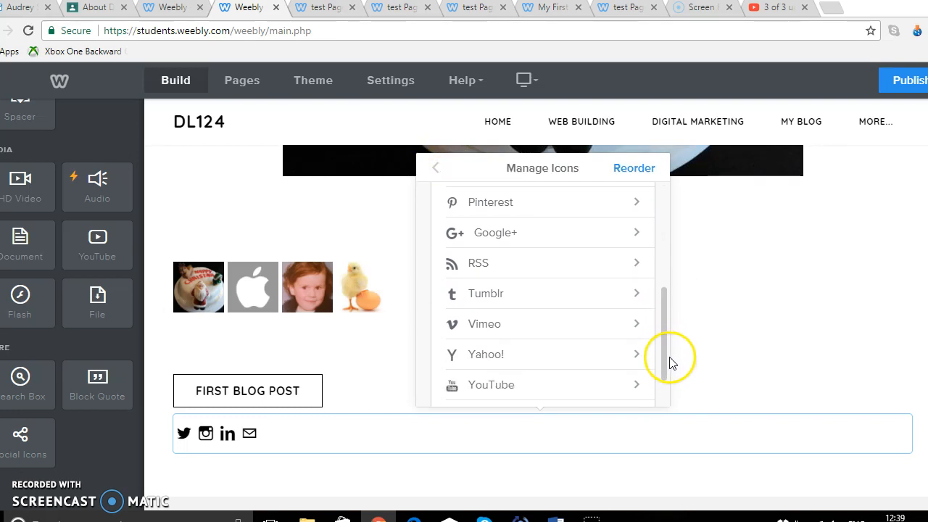
click(527, 235)
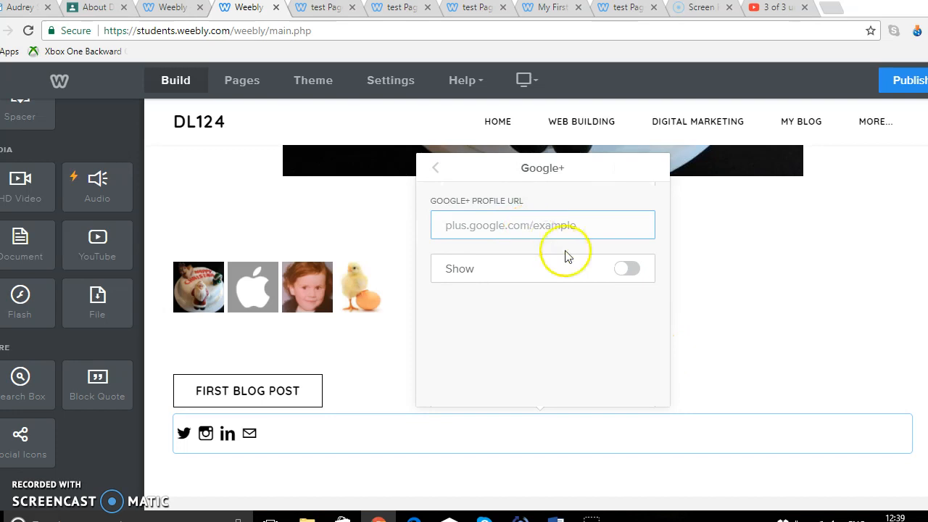
click(628, 270)
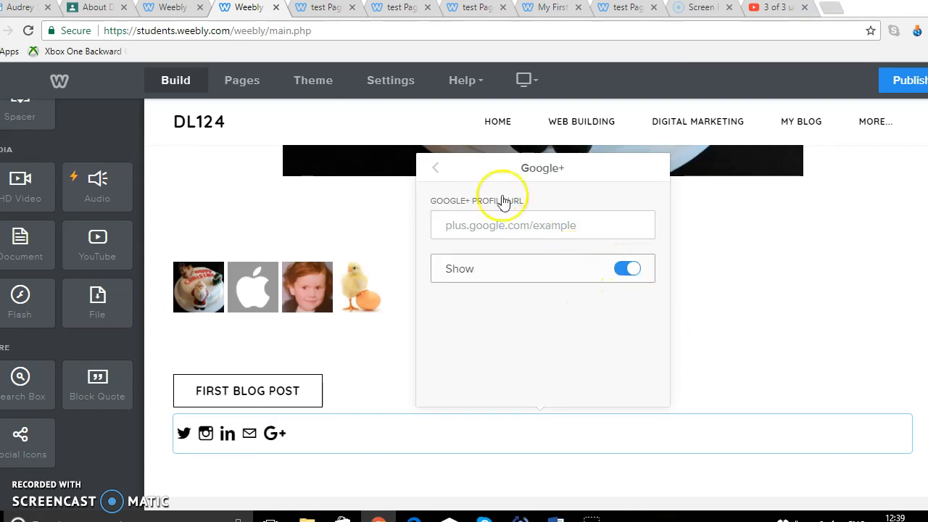
click(437, 172)
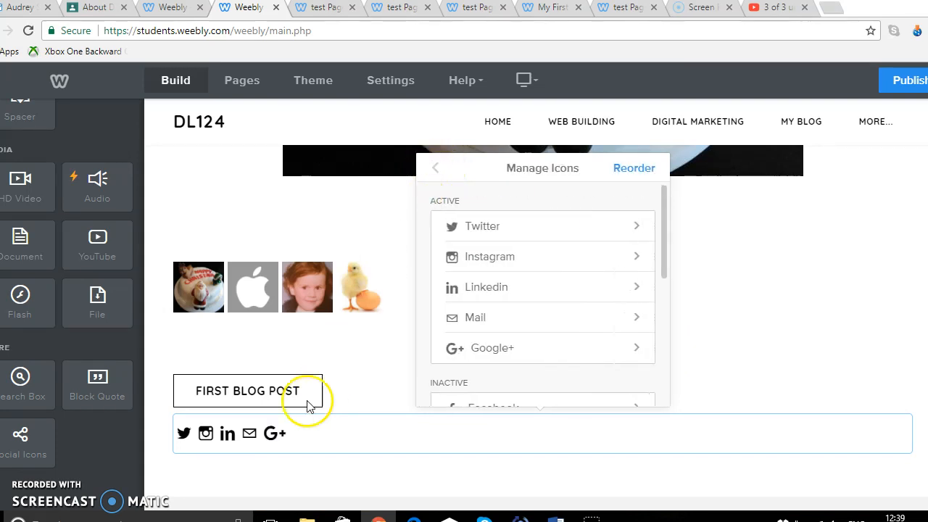
Hide the Instagram icon in the social icons list
click(628, 263)
click(625, 267)
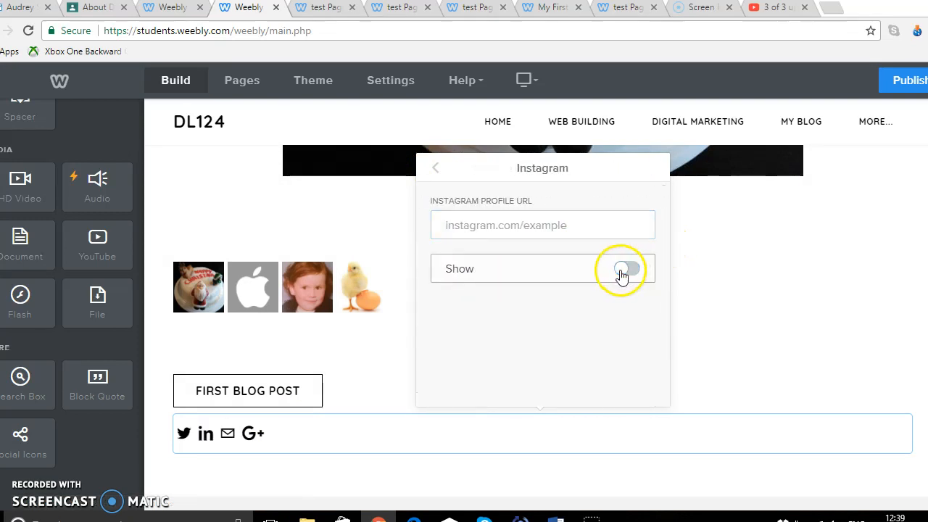
click(437, 172)
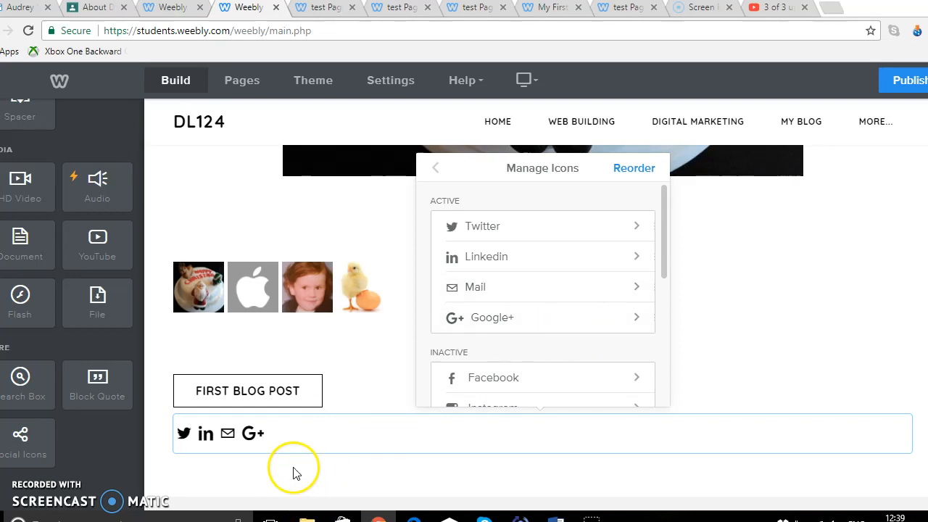
Review the Twitter, LinkedIn and Mail icon settings
click(553, 229)
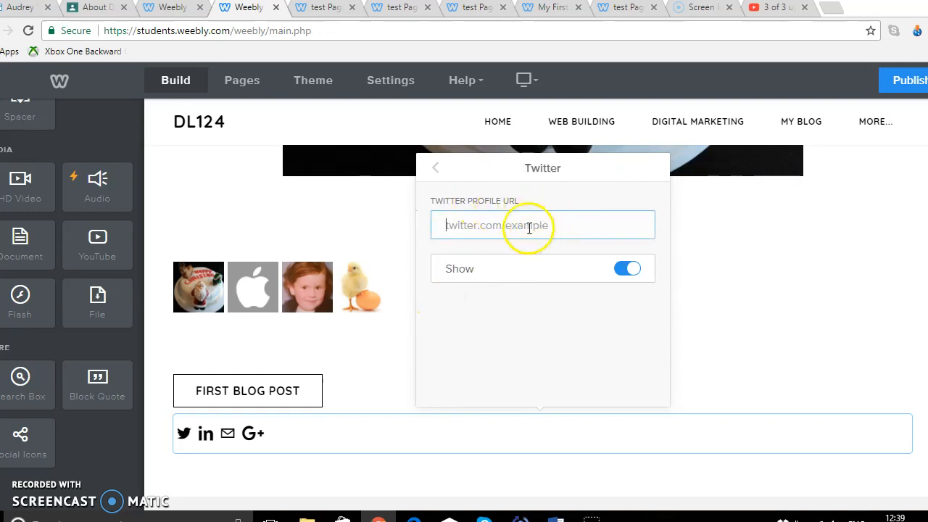
click(437, 174)
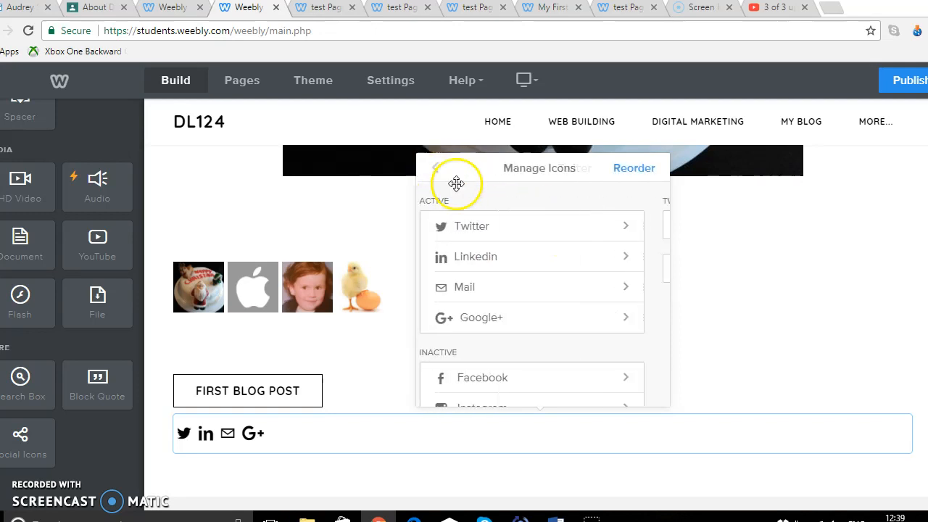
click(634, 263)
click(560, 224)
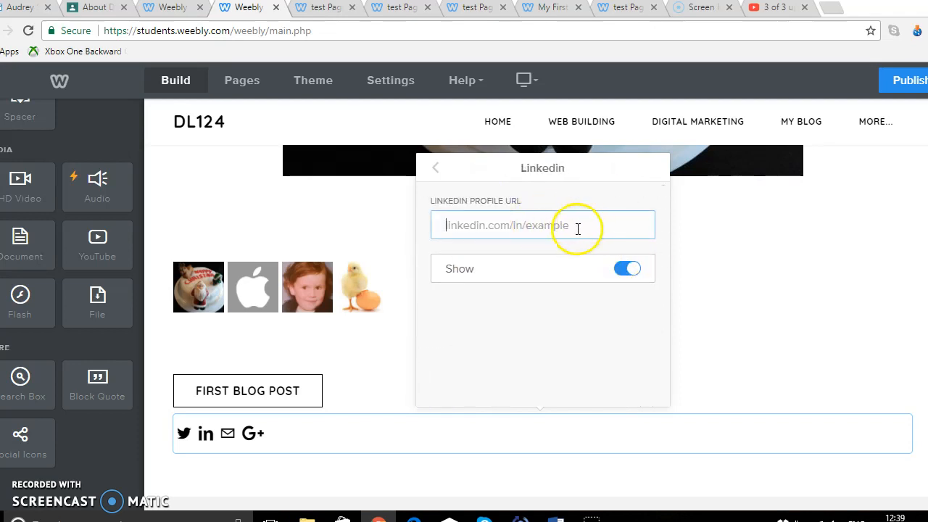
click(435, 172)
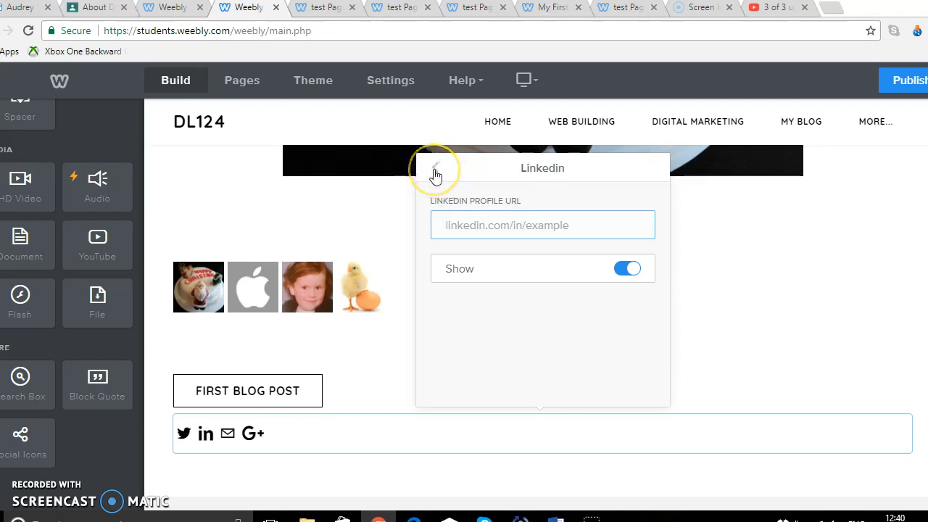
click(436, 173)
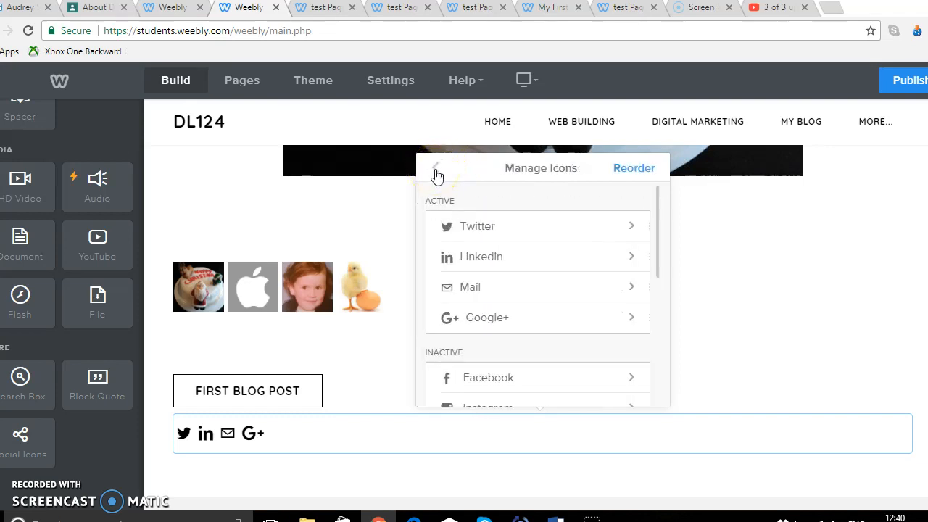
click(549, 295)
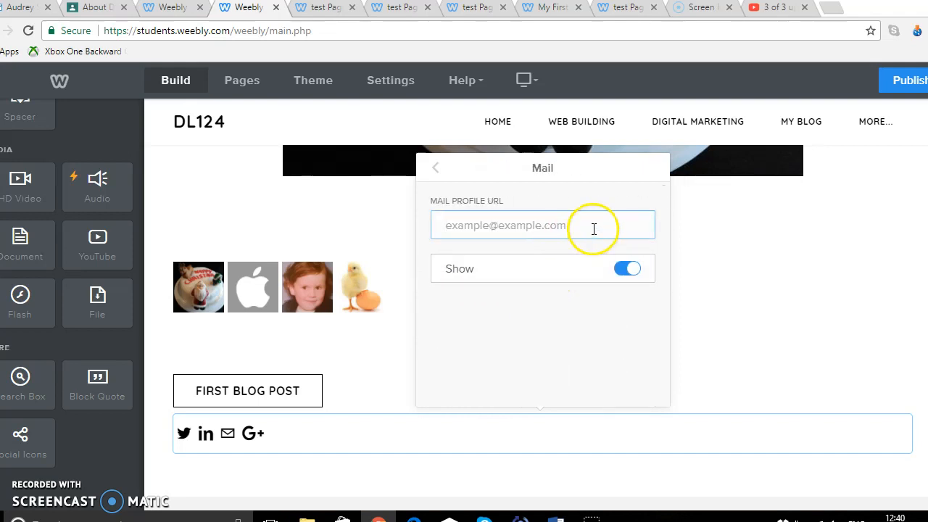
click(436, 173)
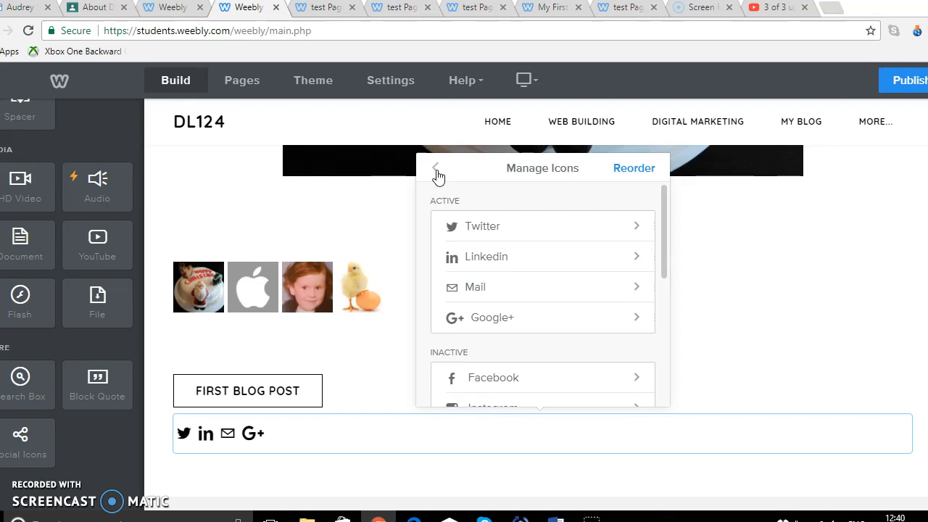
Enter the owner's e-mail address for the Mail icon and return to the icon list
click(517, 288)
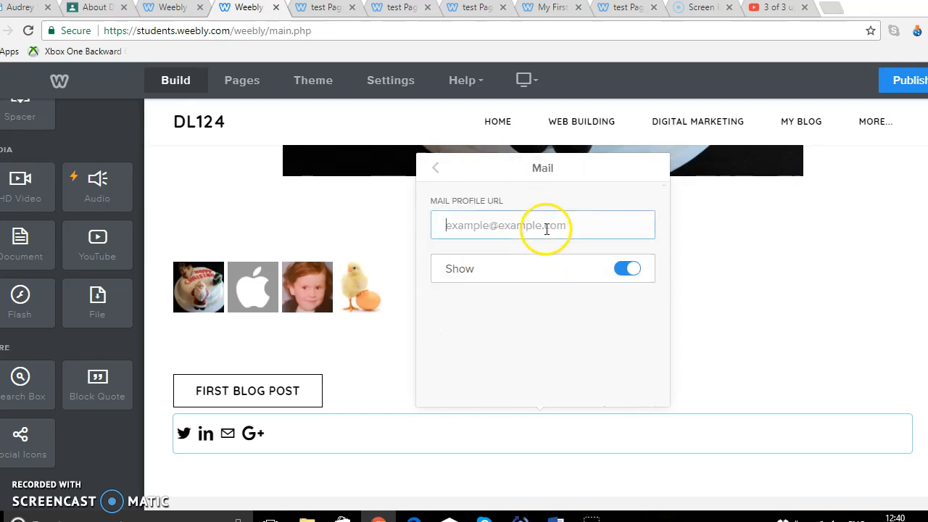
click(446, 225)
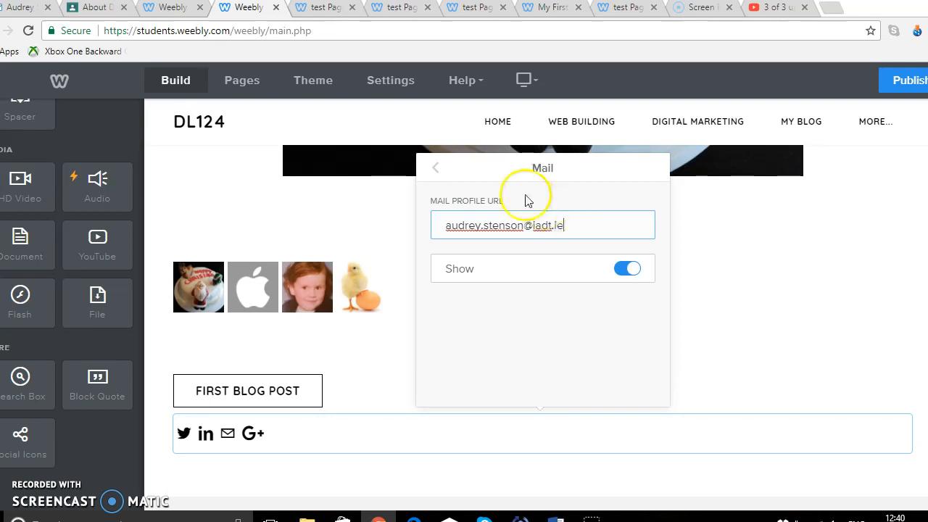
click(436, 171)
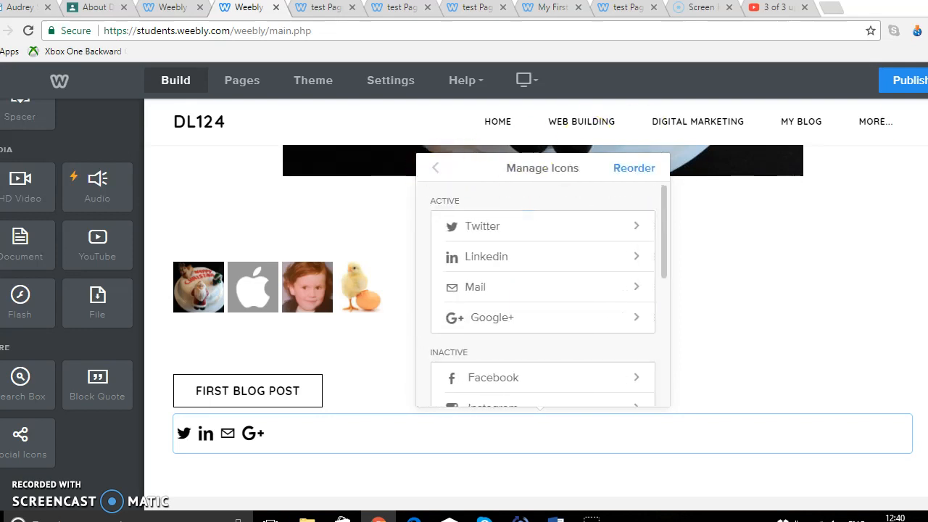
Publish the site and open the live version
click(906, 82)
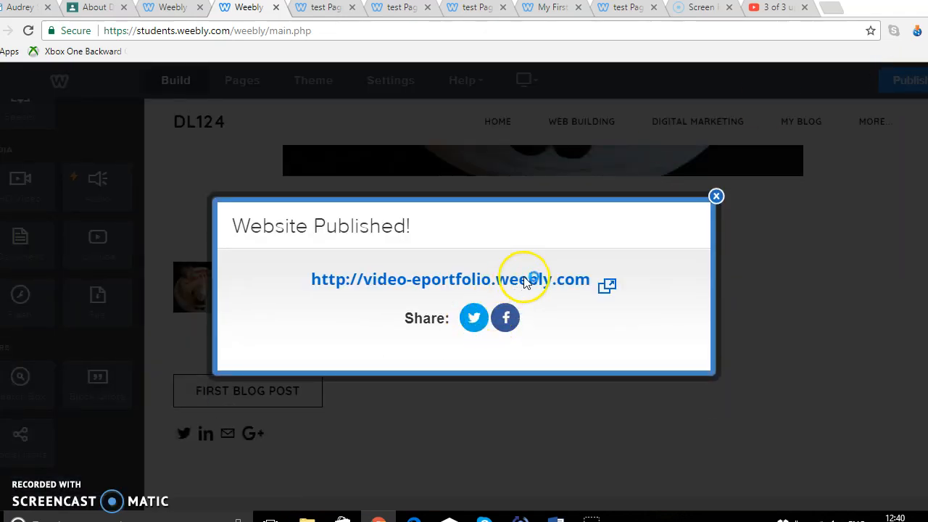
click(527, 282)
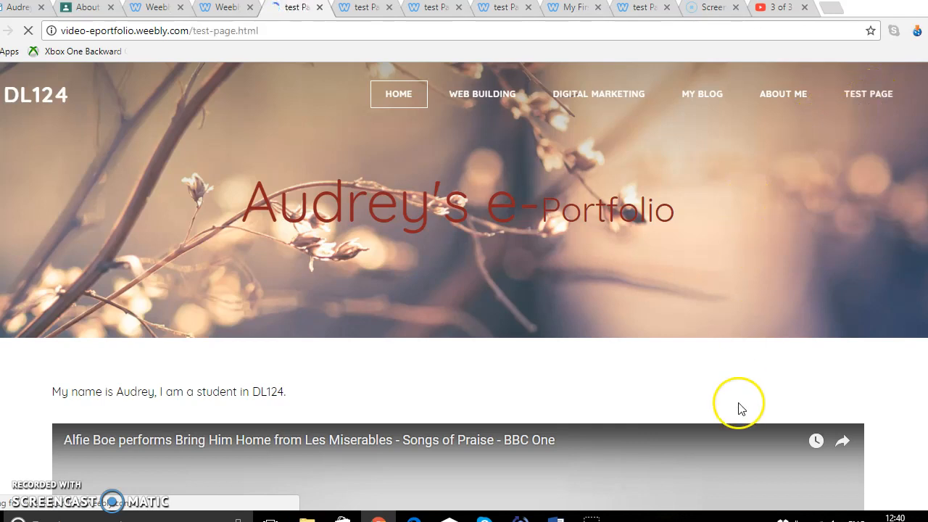
Scroll down the live test page and try the Mail social icon link
scroll(464, 282, down, 15)
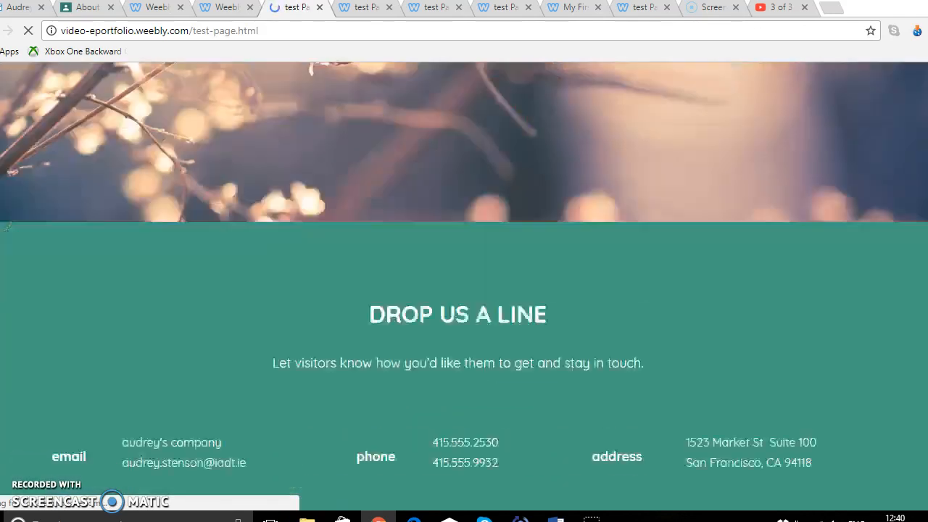
scroll(464, 283, down, 3)
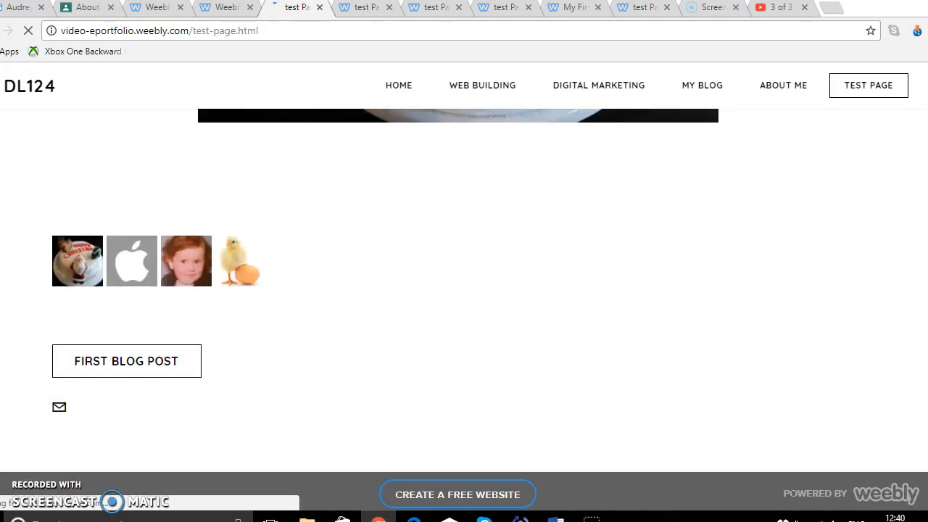
click(59, 412)
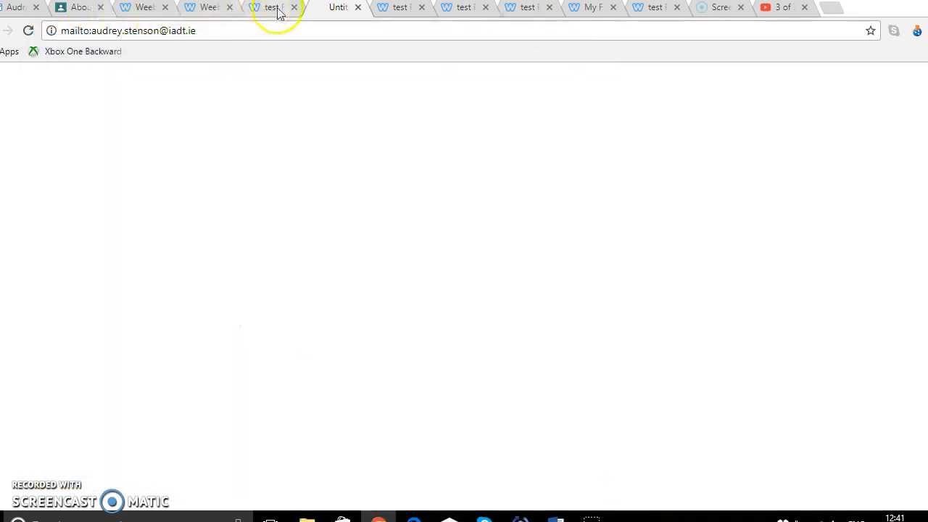
Return to the editor tab, close the publish confirmation and go to the Home page
click(278, 9)
click(142, 203)
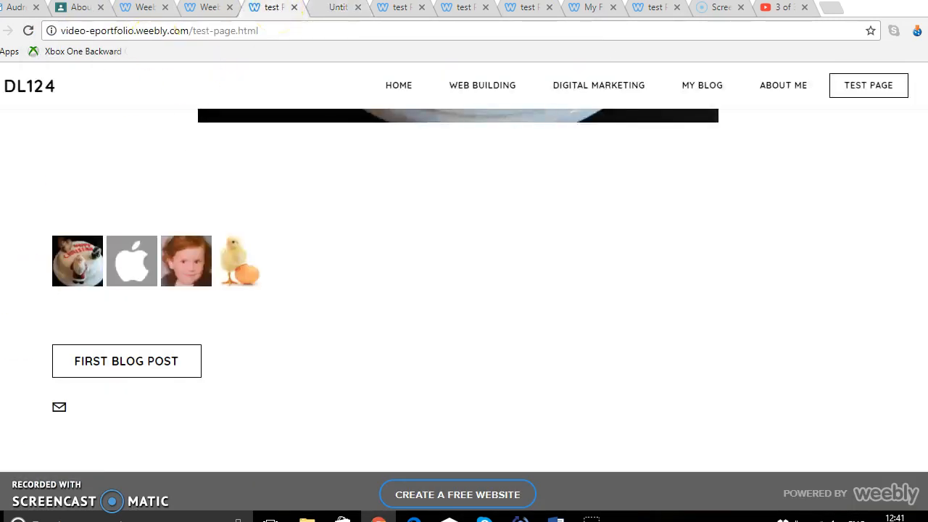
click(215, 10)
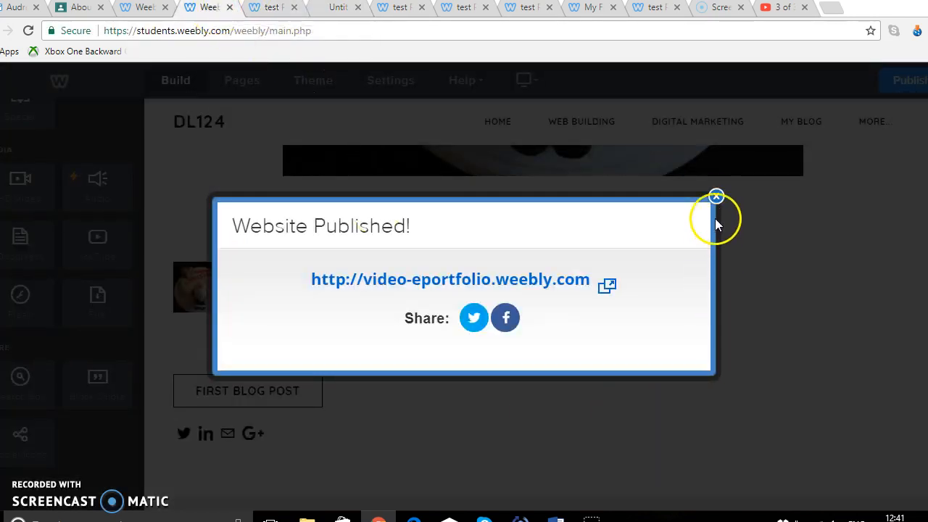
click(716, 196)
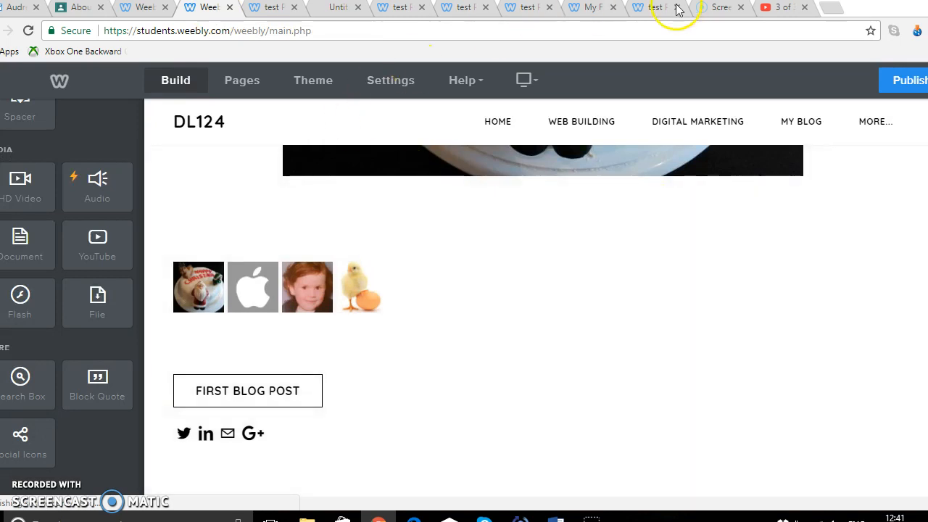
click(503, 123)
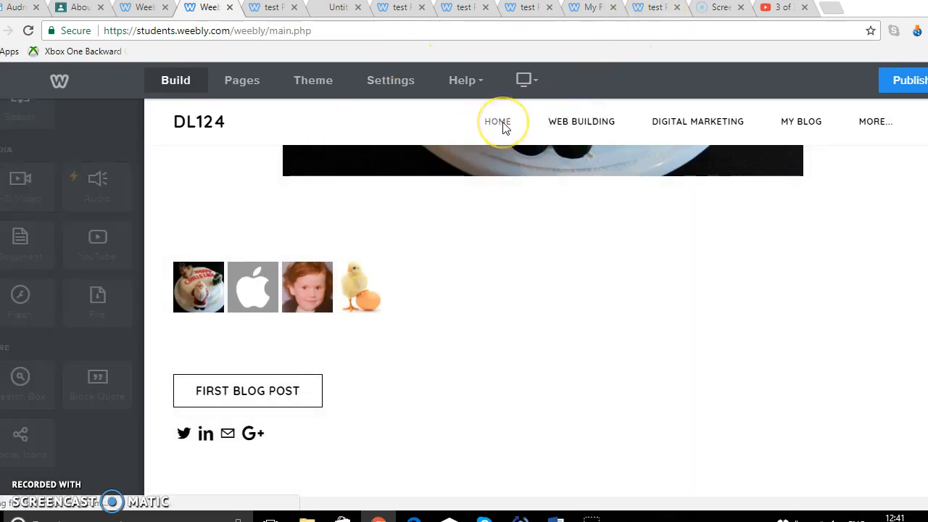